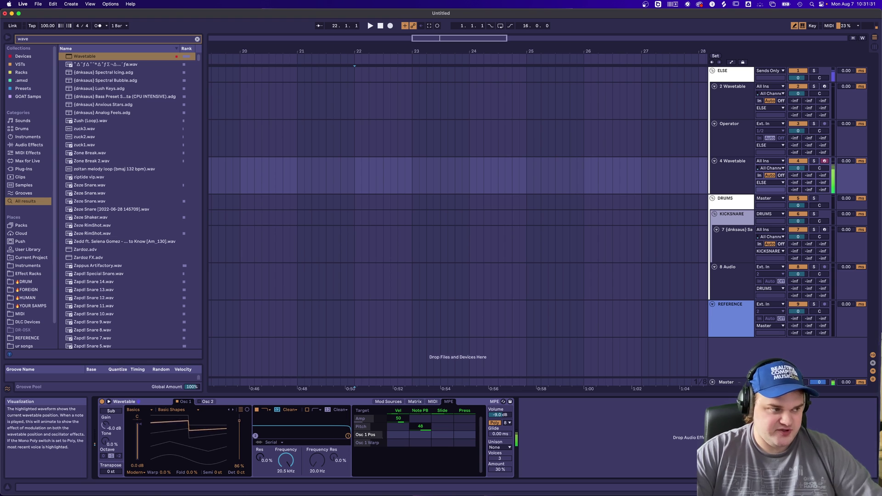
# Step: Set Osc 1's wavetable position to 78% and the unison mode to Shimmer with an amount of 48%
pyautogui.moveTo(155, 426); pyautogui.dragTo(155, 449)
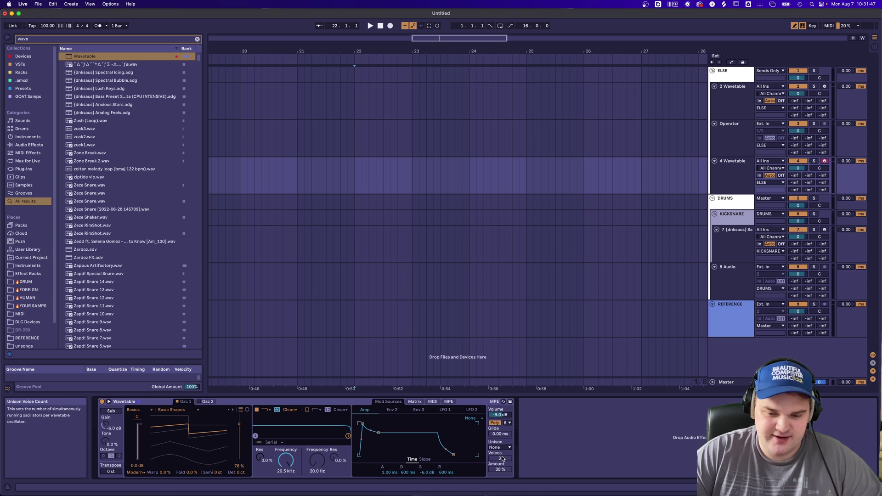
pyautogui.click(508, 449)
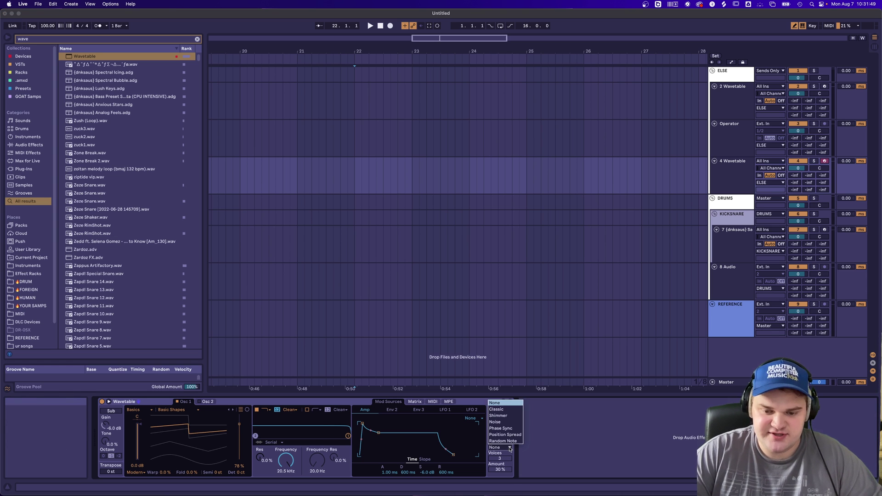
pyautogui.click(506, 417)
pyautogui.moveTo(504, 466); pyautogui.dragTo(504, 458)
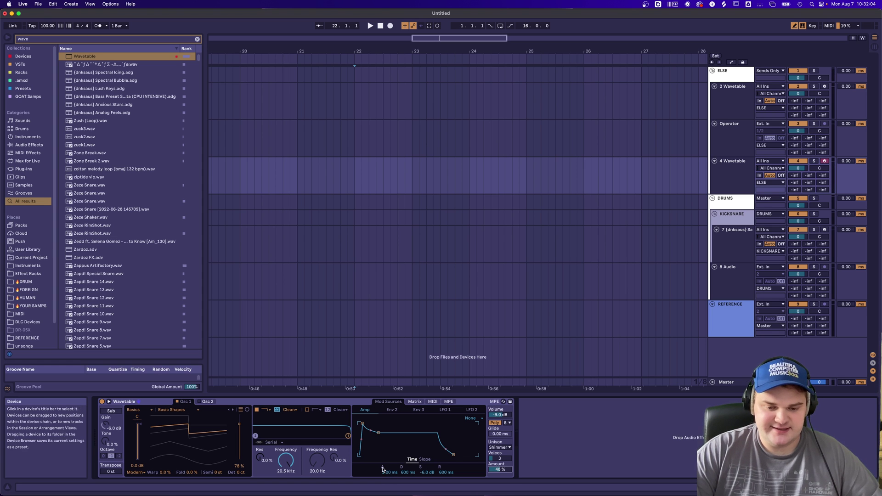
# Step: Set the amp envelope's attack to 279 ms and its release to 3.89 s
pyautogui.moveTo(444, 473); pyautogui.dragTo(445, 468)
pyautogui.moveTo(382, 472); pyautogui.dragTo(382, 476)
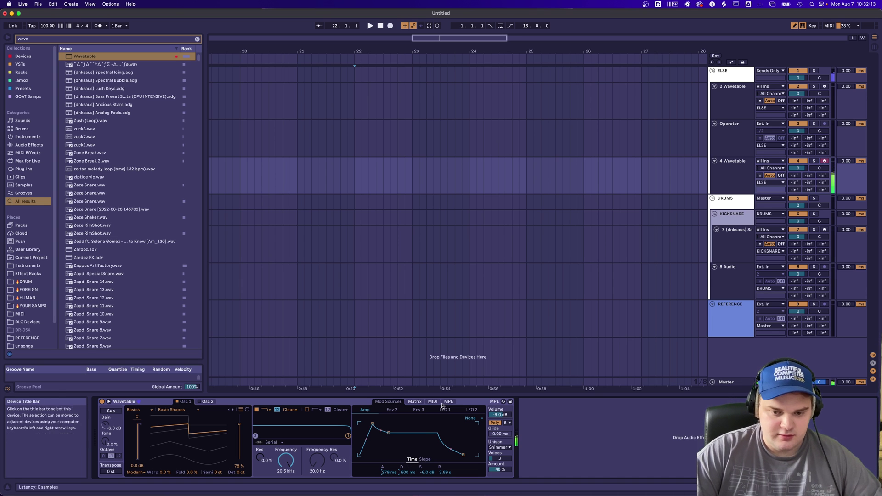
# Step: Change the unison mode to Noise with 6 voices and an amount of 58%
pyautogui.click(415, 402)
pyautogui.click(500, 447)
pyautogui.click(511, 425)
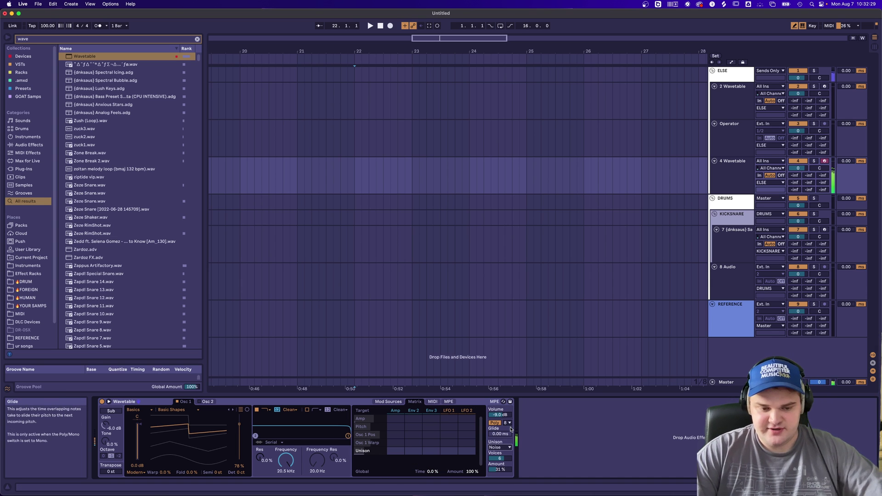
pyautogui.moveTo(500, 469); pyautogui.dragTo(499, 467)
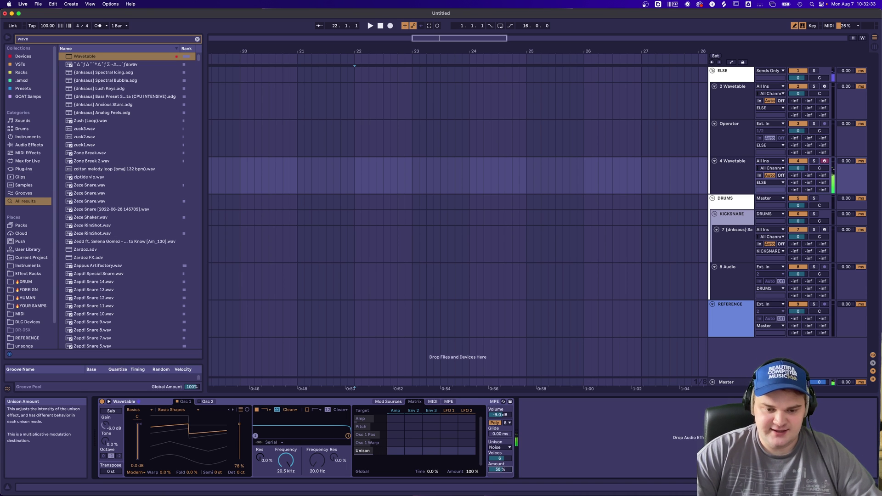
# Step: Change the unison mode to Phase Sync with an amount of 76%
pyautogui.click(500, 447)
pyautogui.click(500, 433)
# Step: Lower Osc 1's wavetable position to 0% and modulate it from LFO 2 with an amount of 98
pyautogui.click(388, 401)
pyautogui.click(415, 402)
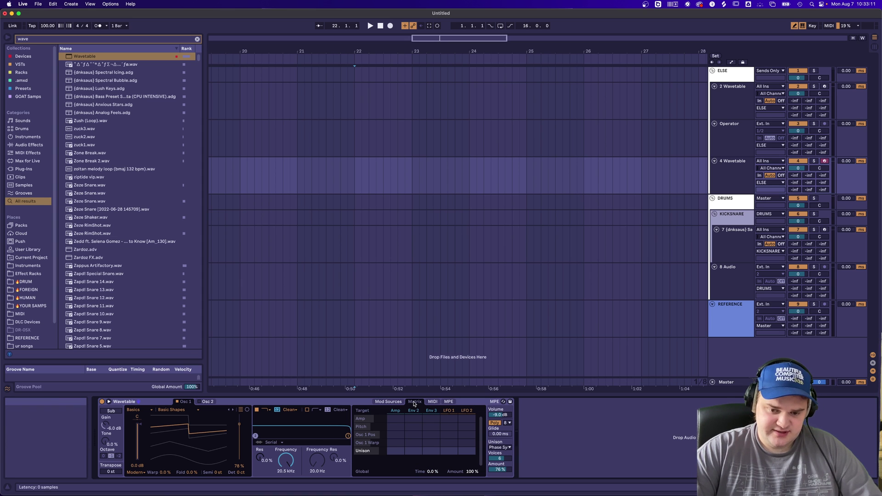
pyautogui.click(434, 402)
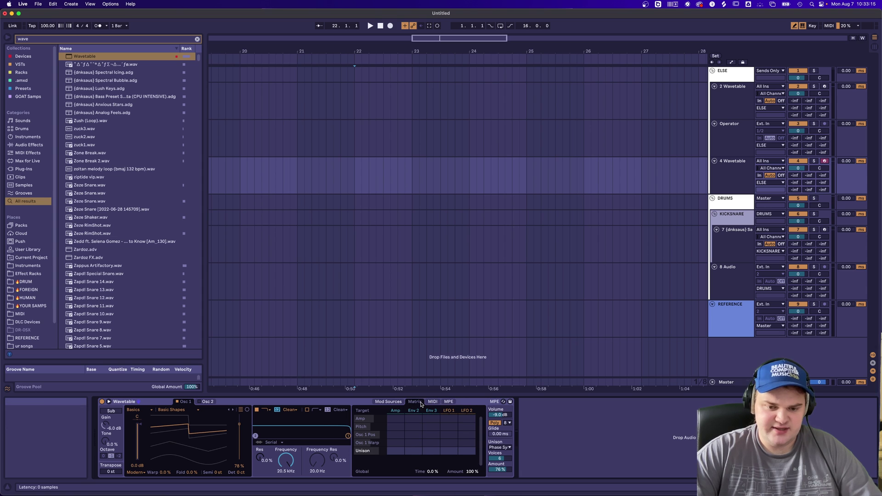
pyautogui.click(388, 401)
pyautogui.click(415, 402)
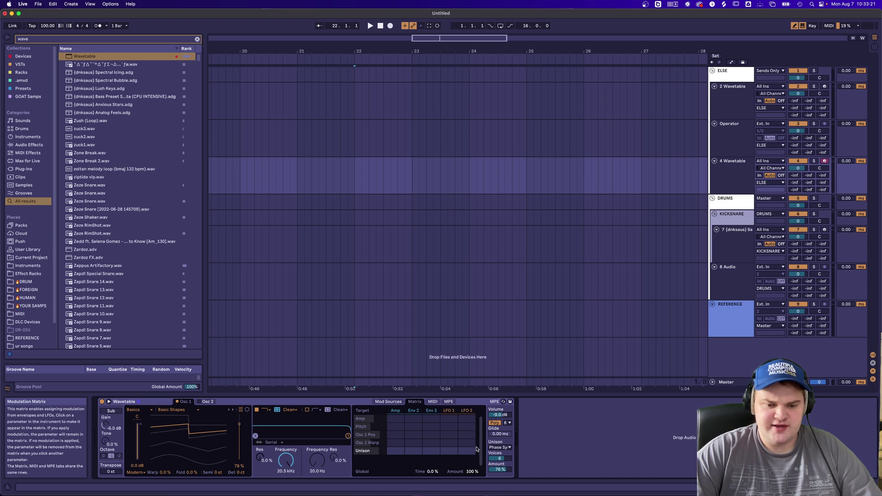
pyautogui.moveTo(467, 435); pyautogui.dragTo(467, 404)
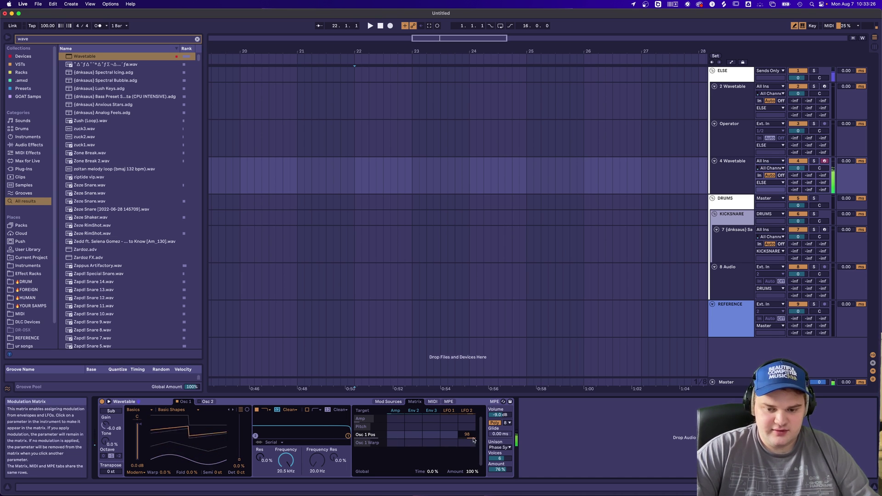
# Step: Set the unison mode to Shimmer and its amount to 24%
pyautogui.click(499, 447)
pyautogui.click(513, 416)
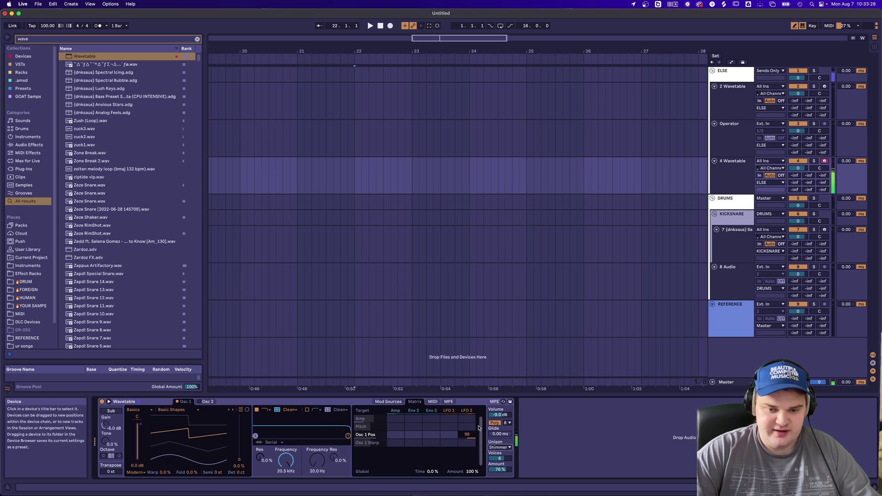
# Step: Set LFO 2's rate to 7.33 Hz and route it to pitch with a modulation amount of 1
pyautogui.click(397, 404)
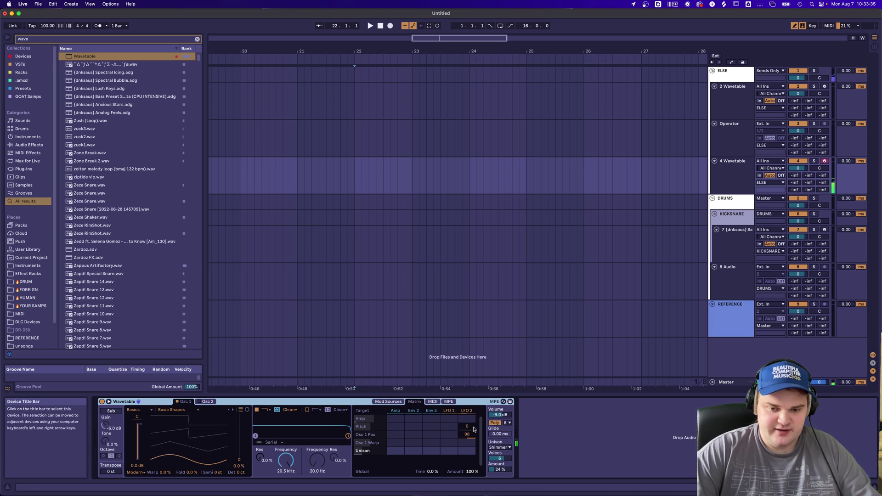
pyautogui.click(396, 403)
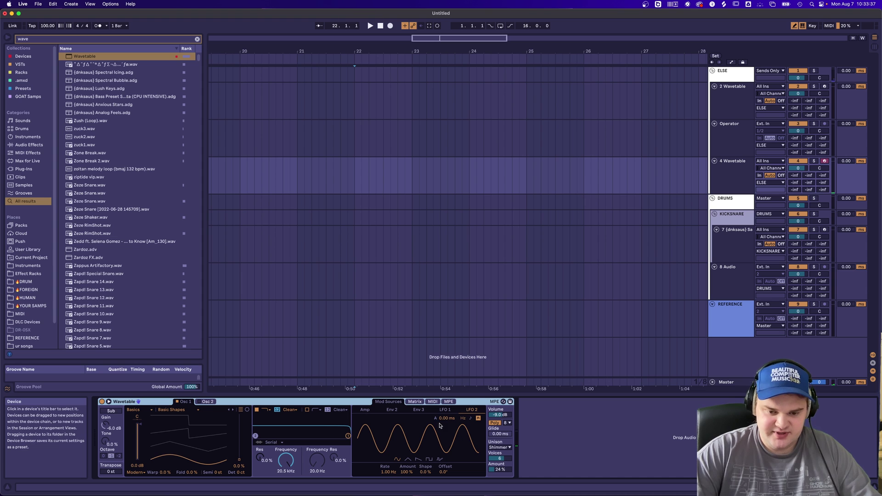
pyautogui.moveTo(389, 472); pyautogui.dragTo(388, 449)
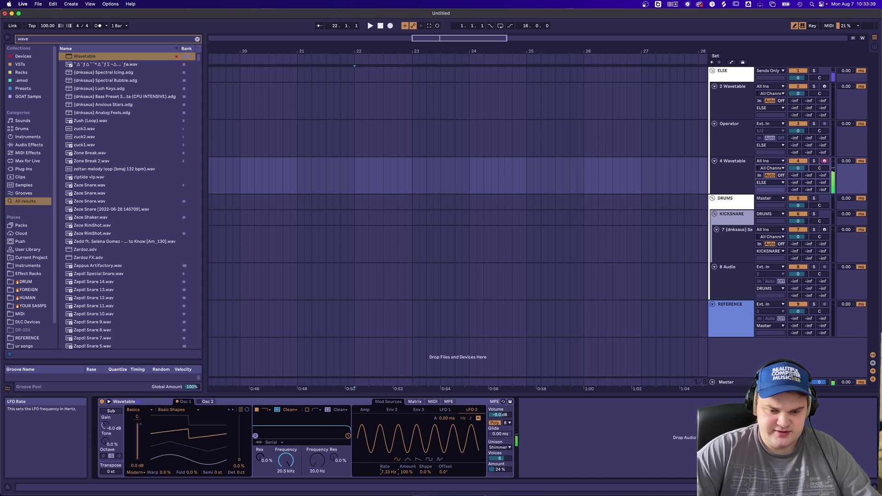
pyautogui.click(415, 402)
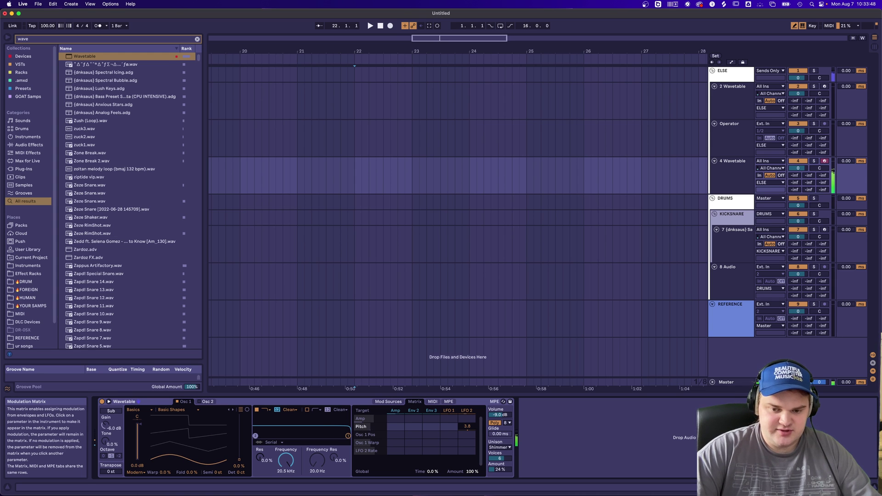
pyautogui.click(389, 402)
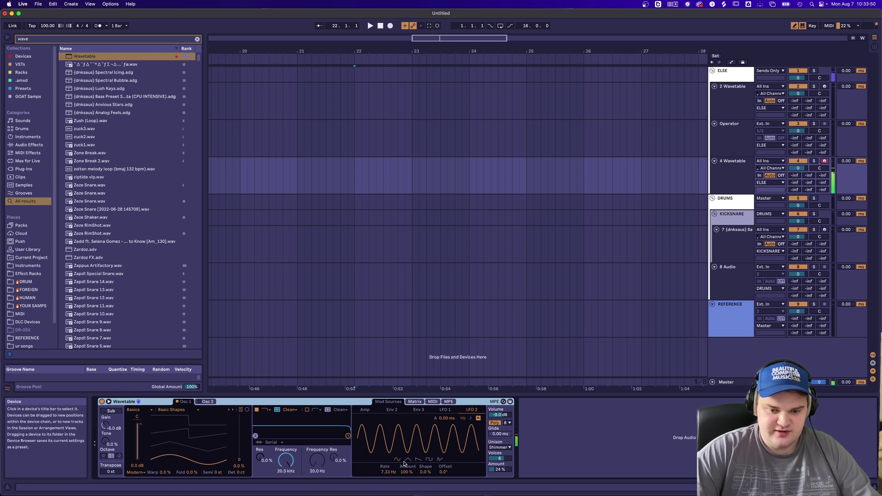
pyautogui.click(415, 402)
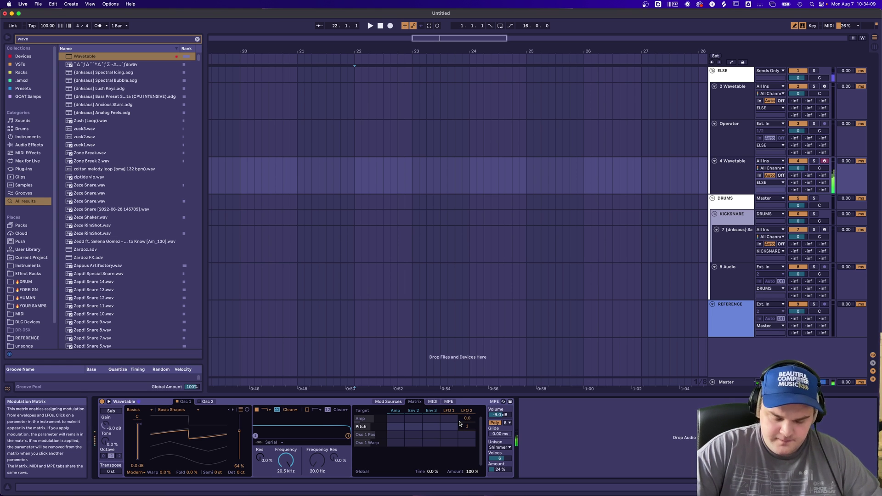
# Step: Map velocity to the Osc 1 position in the MPE modulation matrix with an amount of 42
pyautogui.click(449, 402)
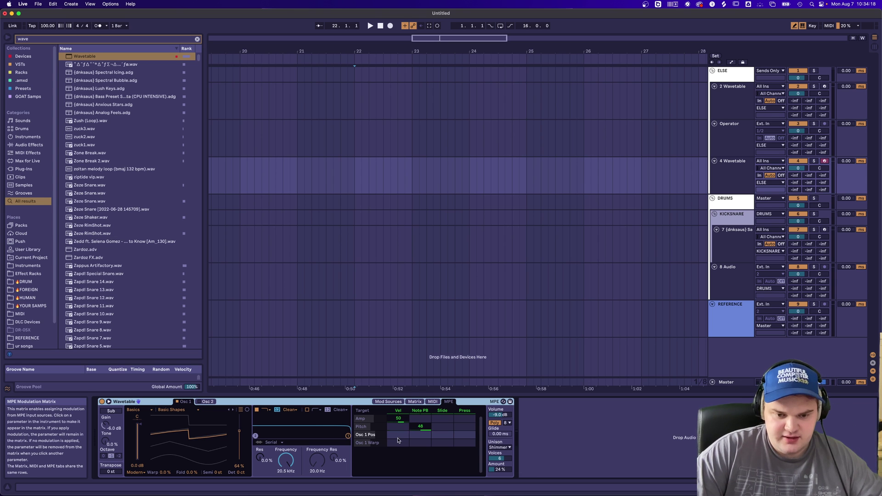
pyautogui.moveTo(399, 438); pyautogui.dragTo(399, 422)
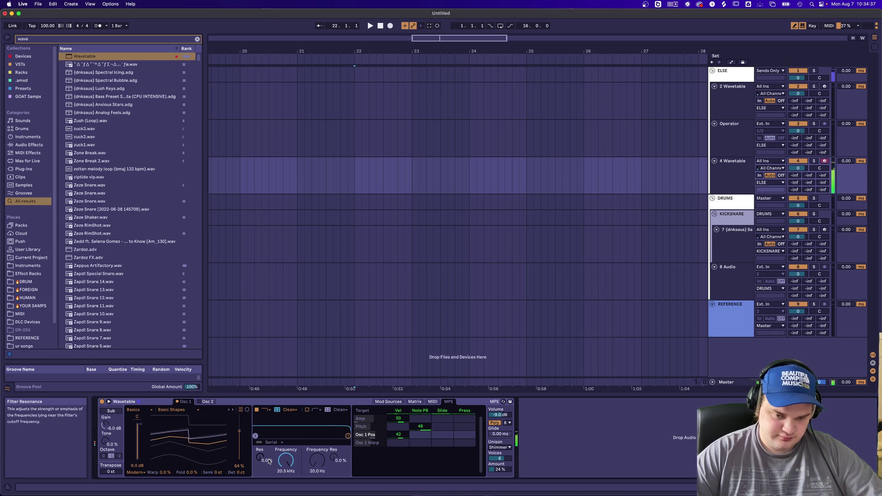
# Step: Set Filter 1 to 3.16 kHz with 27% resonance and modulate its frequency from LFO 1 by 61
pyautogui.click(415, 402)
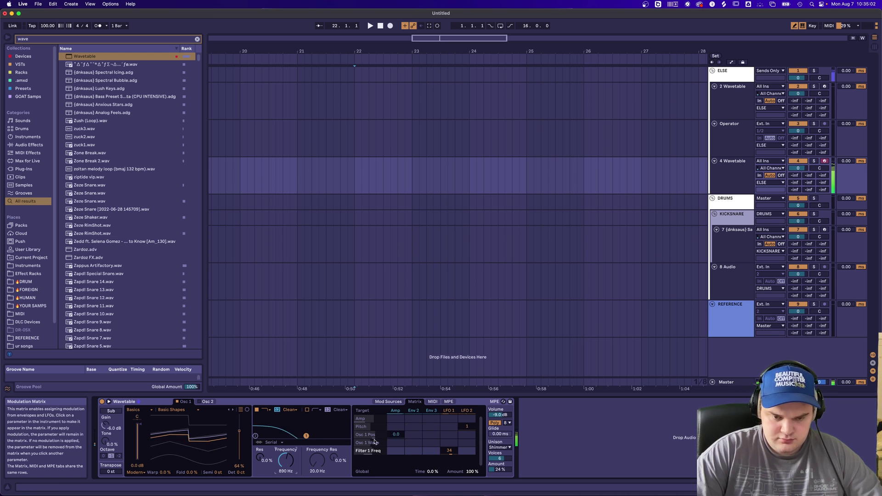
pyautogui.moveTo(260, 458); pyautogui.dragTo(260, 436)
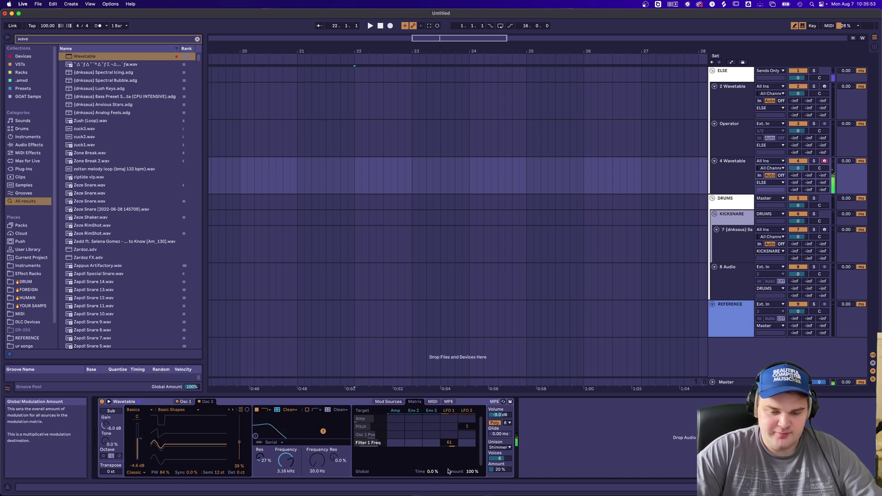
# Step: Set the modulation matrix's global time to -17%
pyautogui.moveTo(430, 472); pyautogui.dragTo(429, 441)
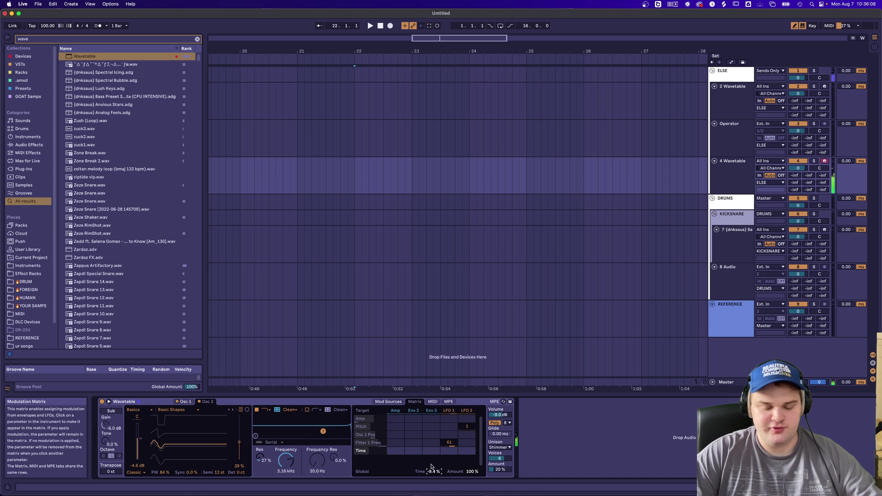
pyautogui.moveTo(435, 469)
pyautogui.mouseDown()
pyautogui.moveTo(435, 461)
pyautogui.moveTo(428, 473)
pyautogui.mouseUp()
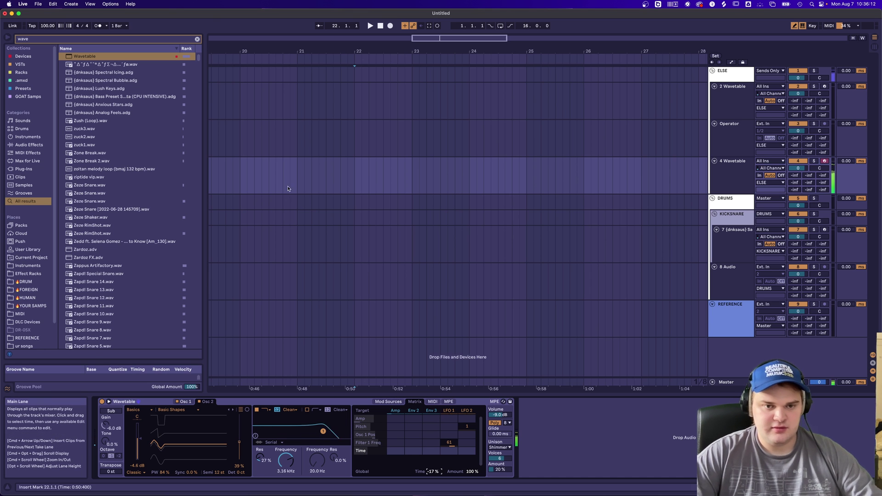
# Step: Place the insert marker at bar 1 on the 4 Wavetable track and record a MIDI clip there
pyautogui.click(267, 163)
pyautogui.hscroll(-10, 271, 168)
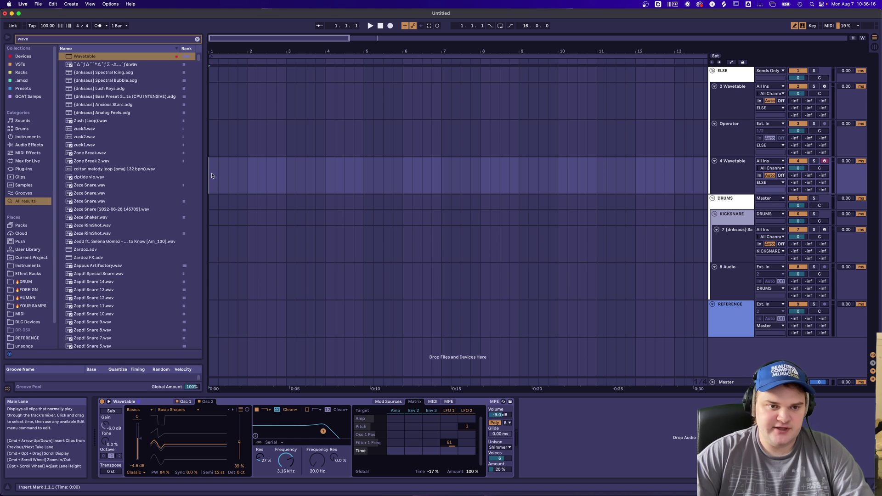
pyautogui.click(390, 25)
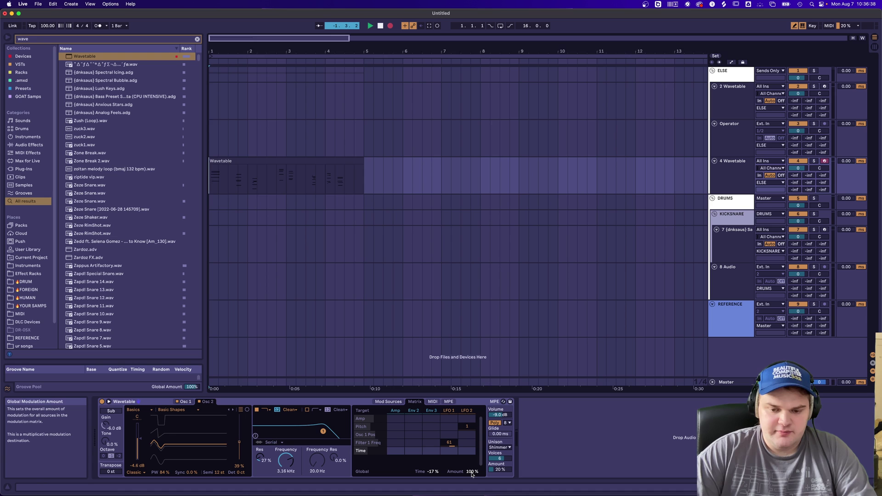
# Step: Record further takes on the 4 Wavetable track while setting global modulation amount to 200% and global time to -16%
pyautogui.moveTo(472, 474)
pyautogui.mouseDown()
pyautogui.moveTo(478, 471)
pyautogui.moveTo(467, 472)
pyautogui.mouseUp()
pyautogui.click(390, 26)
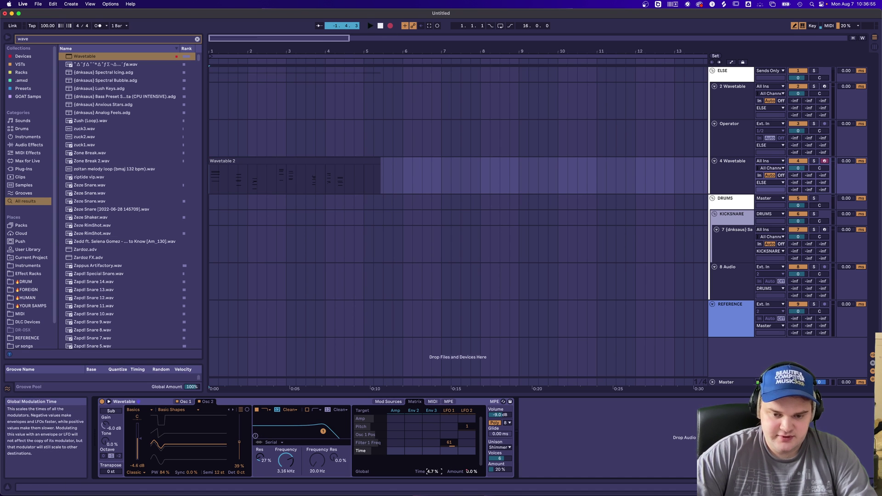
pyautogui.moveTo(433, 471)
pyautogui.mouseDown()
pyautogui.moveTo(433, 448)
pyautogui.moveTo(428, 477)
pyautogui.moveTo(427, 470)
pyautogui.mouseUp()
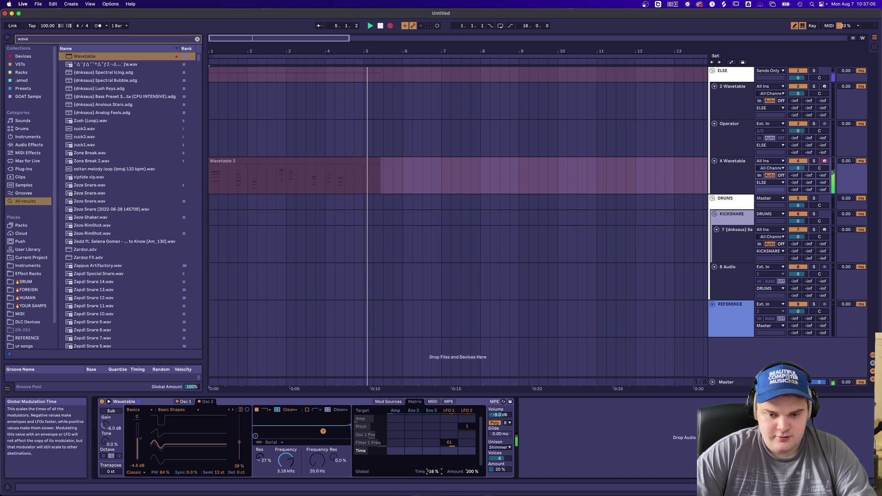
# Step: Check LFO 1's settings and shorten the amp envelope's attack time
pyautogui.click(389, 402)
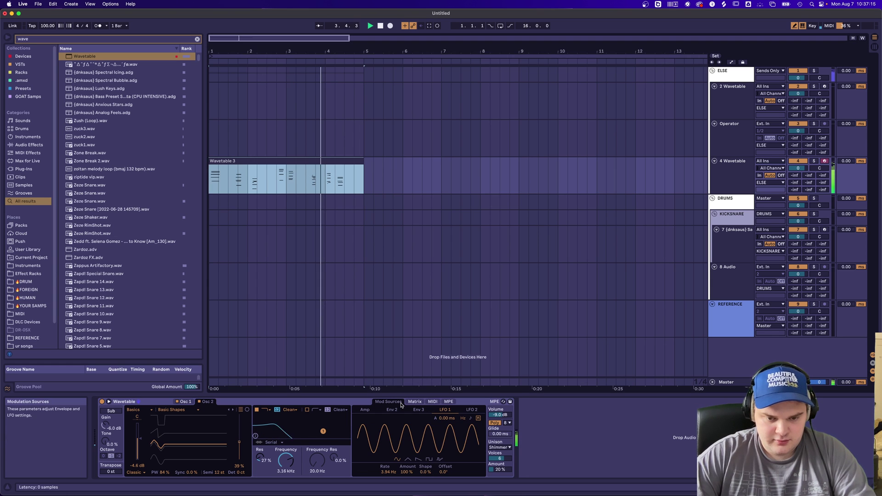
pyautogui.click(445, 410)
pyautogui.click(365, 410)
pyautogui.moveTo(381, 474); pyautogui.dragTo(380, 492)
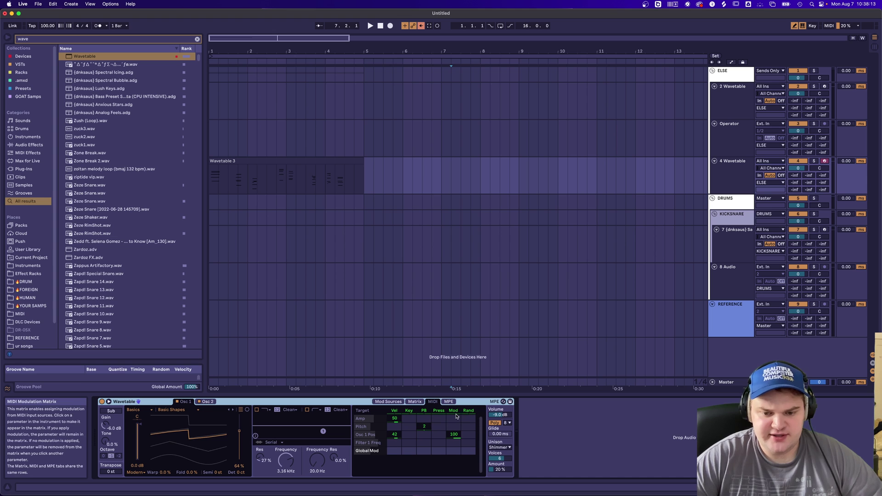
# Step: Raise Osc 1's wavetable position to 88% and map the random MIDI source to it with an amount of 100
pyautogui.click(415, 402)
pyautogui.moveTo(239, 431); pyautogui.dragTo(239, 417)
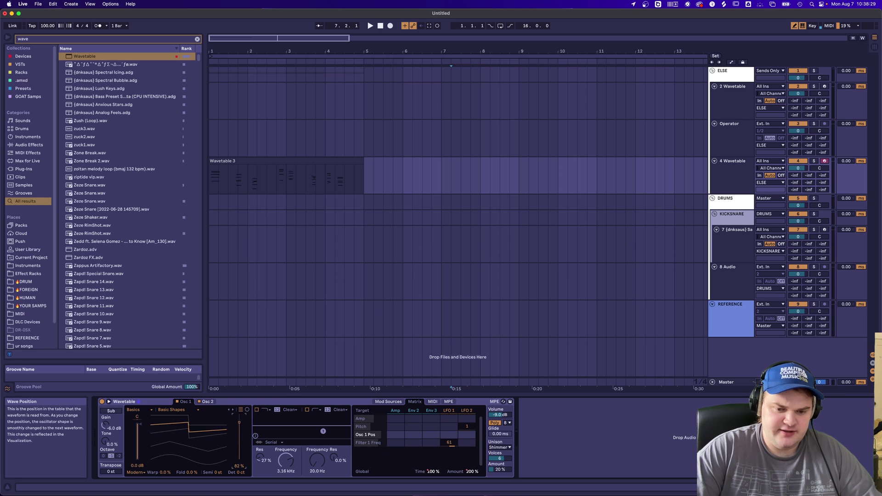
pyautogui.click(432, 401)
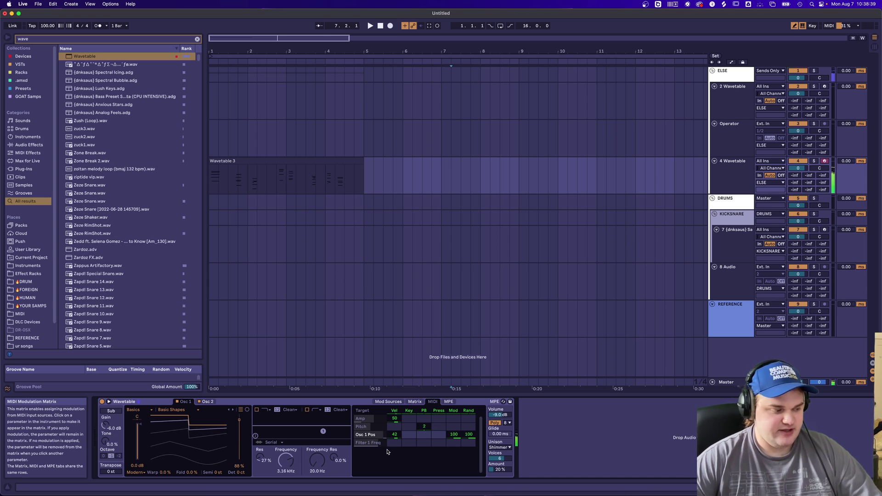
# Step: Switch the Wavetable instrument from Poly to Mono voice mode
pyautogui.click(493, 423)
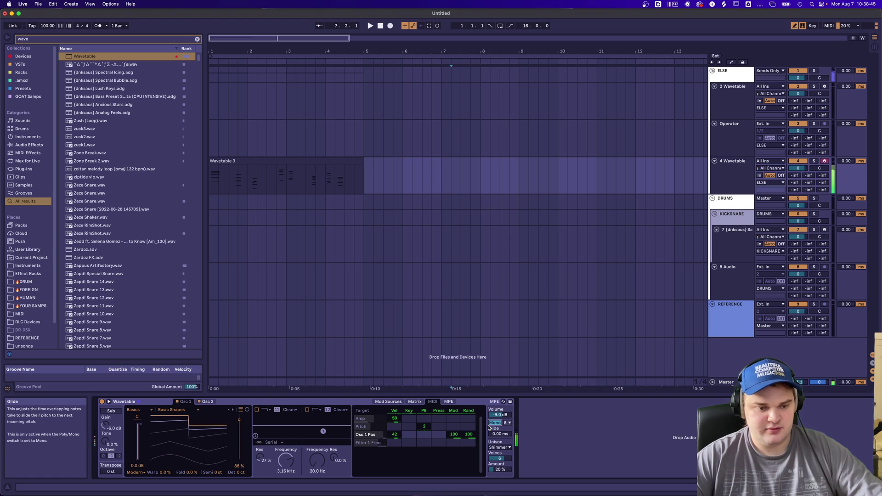
pyautogui.click(493, 423)
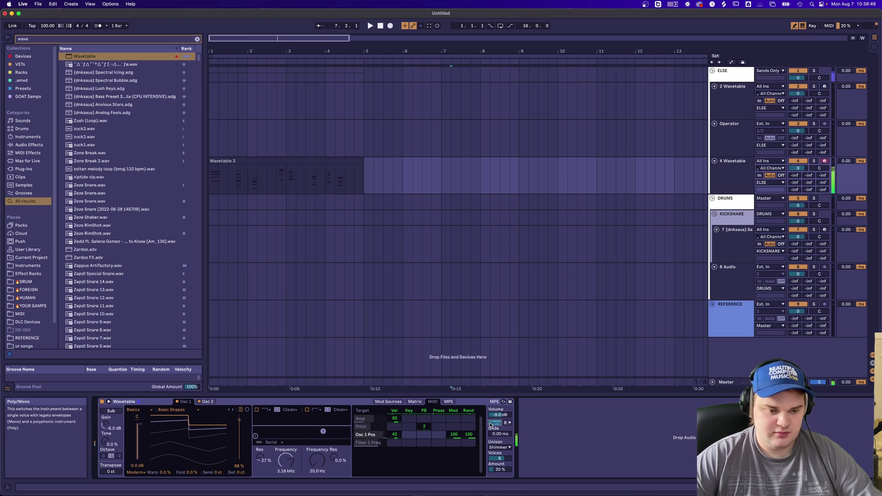
# Step: Set Osc 1's warp to -3.1% and move the random modulation of 100 from Osc 1 position to Osc 1 warp
pyautogui.moveTo(166, 472); pyautogui.dragTo(166, 474)
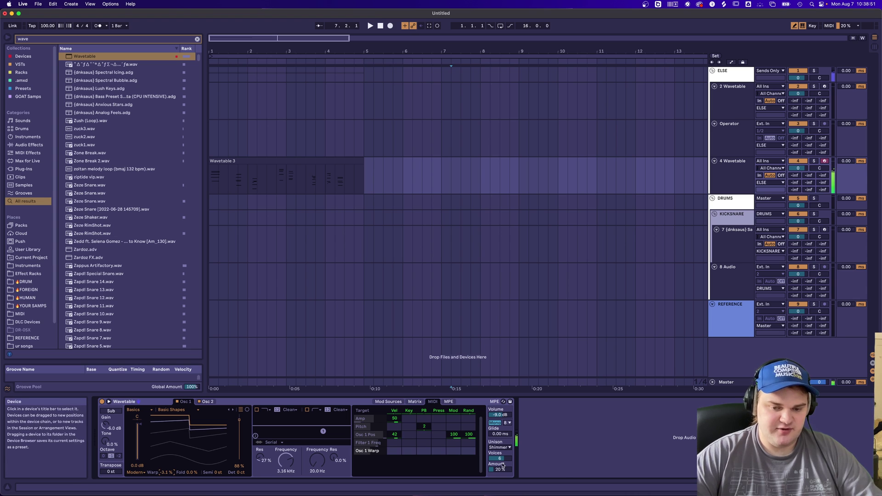
pyautogui.moveTo(474, 452); pyautogui.dragTo(473, 446)
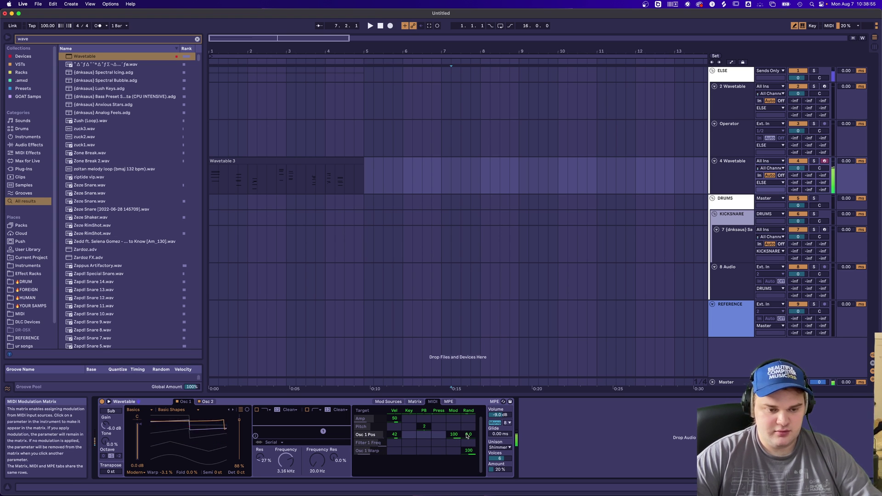
# Step: Map the MPE Slide source to Osc 1 position with an amount of 100 and switch the instrument to Poly
pyautogui.click(449, 401)
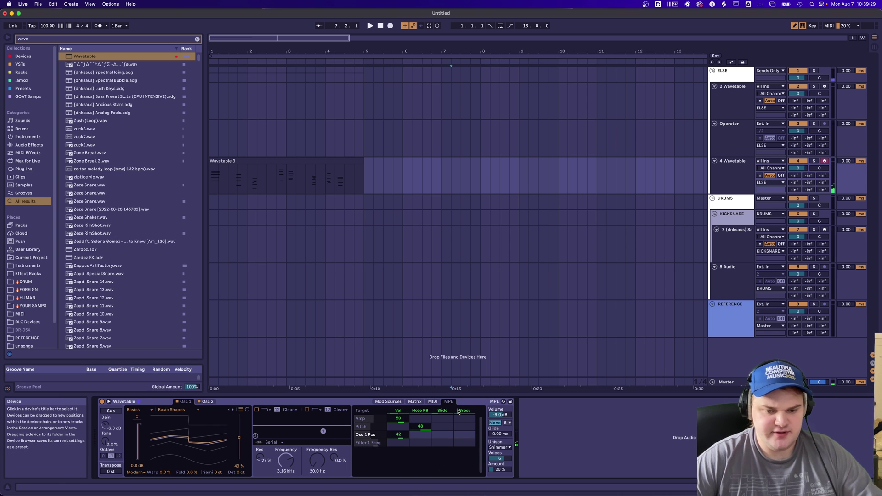
pyautogui.moveTo(442, 434); pyautogui.dragTo(443, 421)
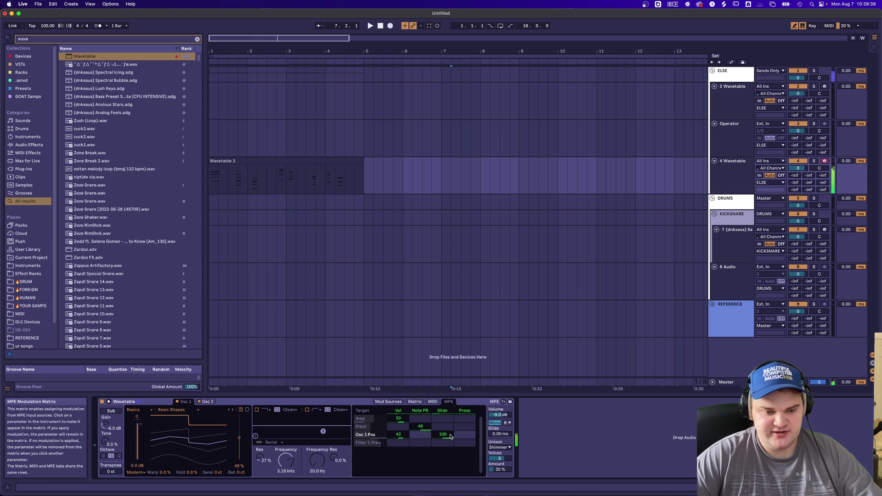
pyautogui.click(495, 422)
# Step: Check the MIDI and Matrix modulation pages and show the automation lanes in the arrangement
pyautogui.click(433, 402)
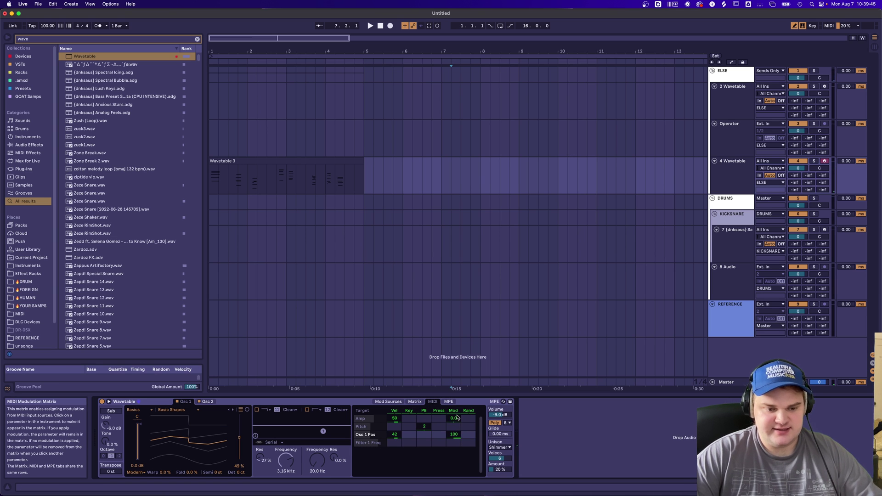
pyautogui.click(415, 401)
pyautogui.press('a')
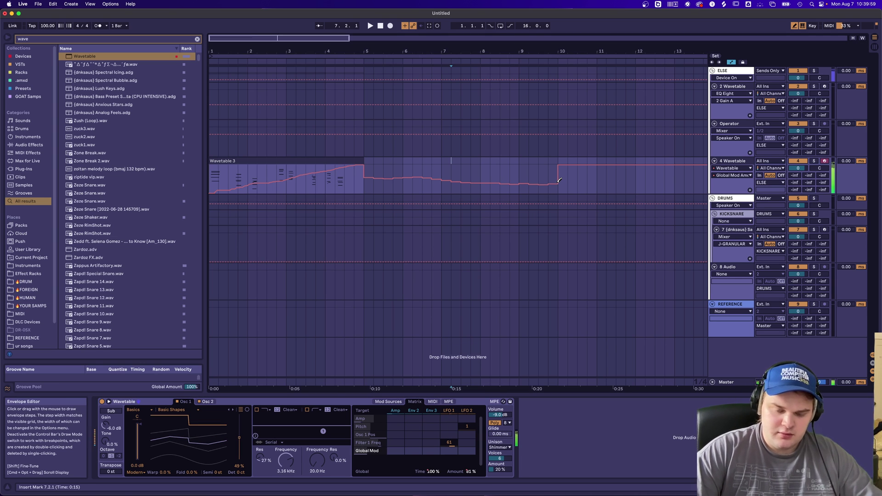
pyautogui.click(399, 402)
pyautogui.click(413, 402)
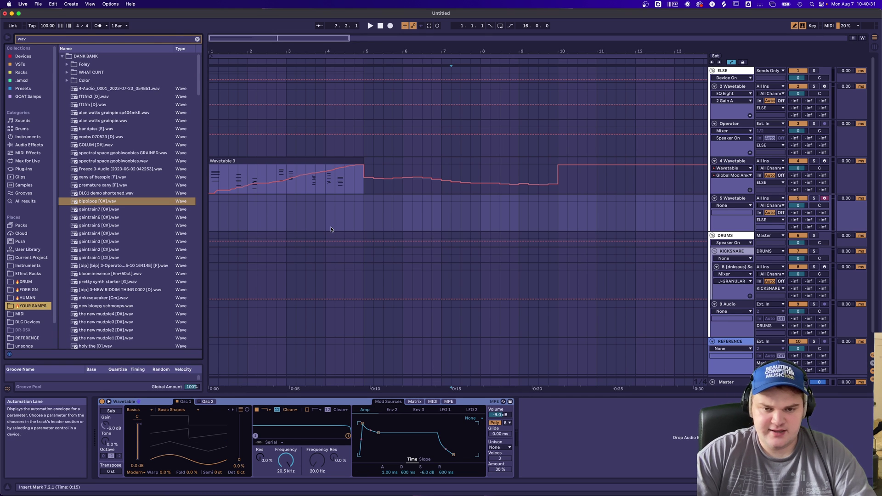
# Step: Turn off draw mode and load the sample bipbipop [C#].wav as the new Wavetable's Osc 1 wavetable
pyautogui.press('b')
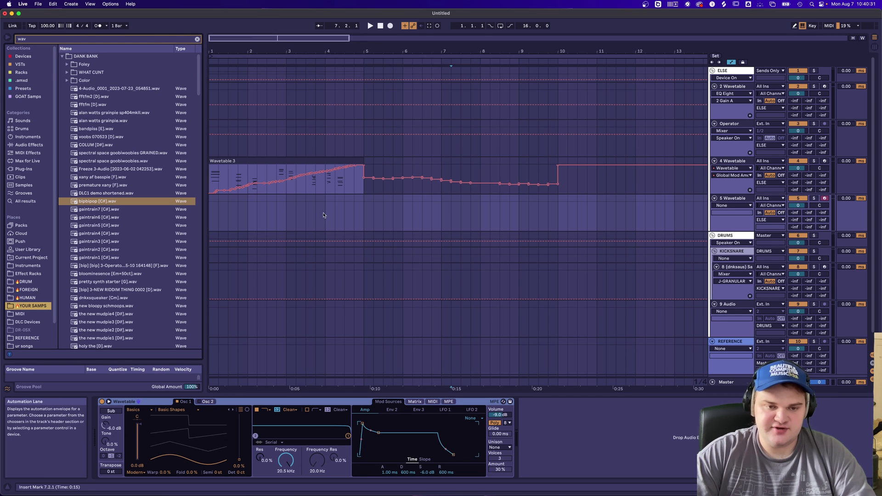
pyautogui.click(324, 215)
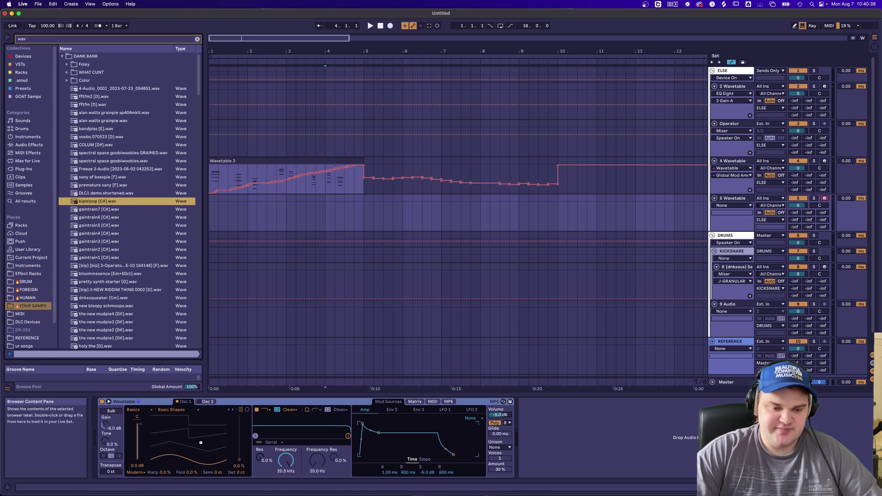
pyautogui.moveTo(201, 443); pyautogui.dragTo(200, 443)
pyautogui.moveTo(442, 473); pyautogui.dragTo(442, 474)
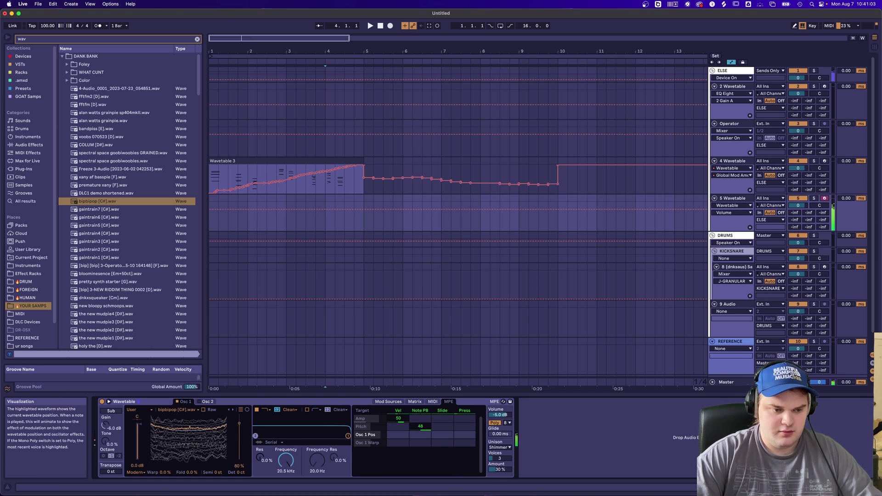
# Step: Lower Osc 1's wavetable position to 29% and set the unison mode to Noise
pyautogui.moveTo(167, 427); pyautogui.dragTo(167, 453)
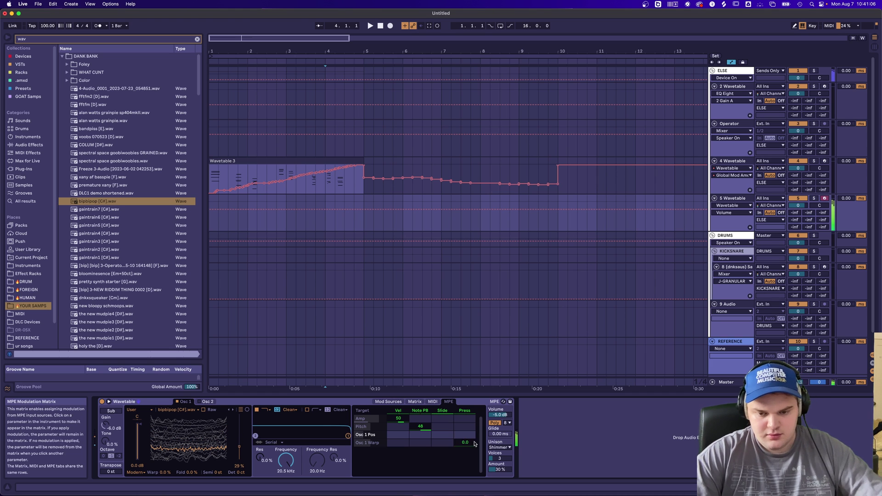
pyautogui.click(500, 447)
pyautogui.click(506, 422)
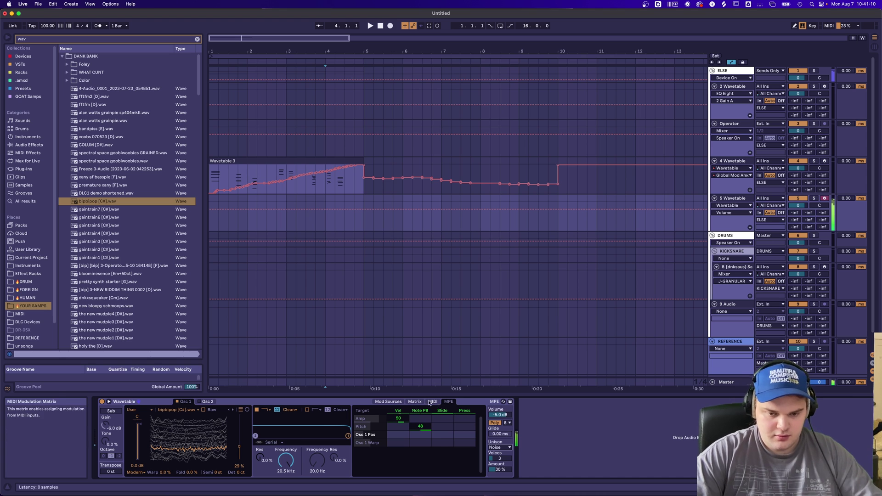
# Step: Bring up the MIDI modulation page and sweep Osc 1's warp amount in the Modern effect mode
pyautogui.click(415, 401)
pyautogui.click(433, 402)
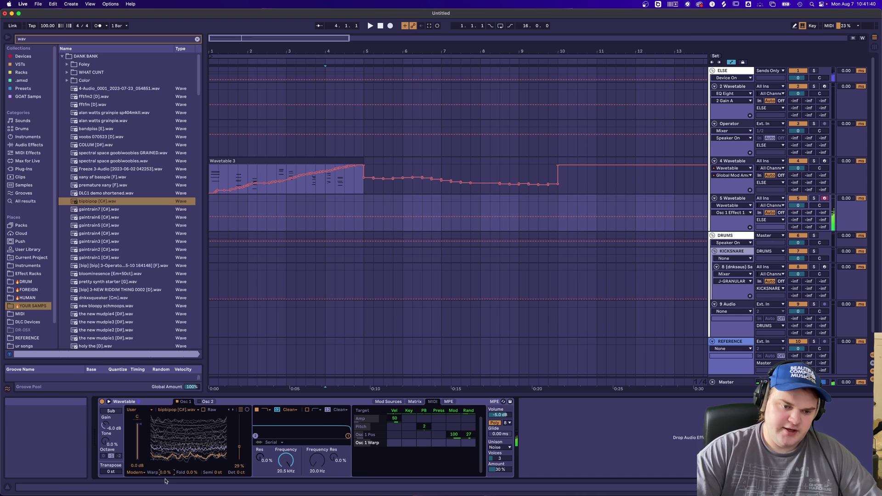
pyautogui.moveTo(165, 480); pyautogui.dragTo(166, 441)
pyautogui.moveTo(164, 472); pyautogui.dragTo(165, 475)
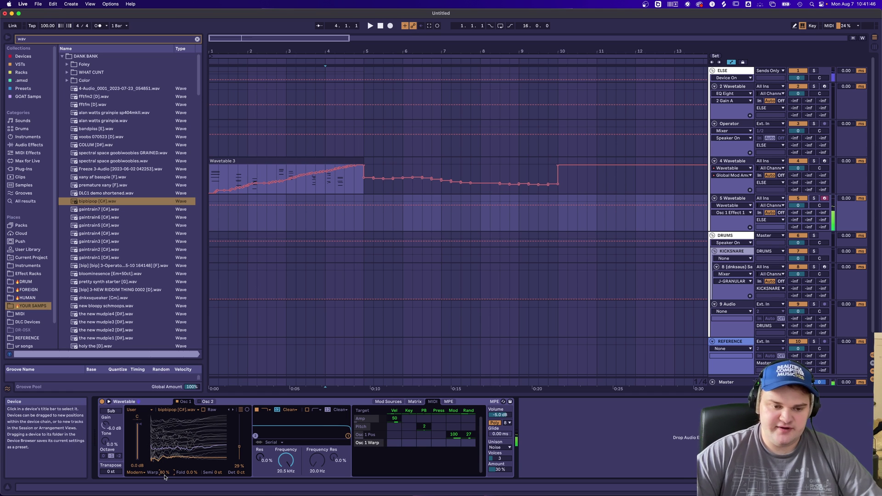
pyautogui.moveTo(165, 477)
pyautogui.mouseDown()
pyautogui.moveTo(165, 457)
pyautogui.moveTo(163, 475)
pyautogui.mouseUp()
# Step: Try Osc 1's Classic effect mode with a pulse width of about -19% and return to Modern
pyautogui.click(135, 472)
pyautogui.click(136, 461)
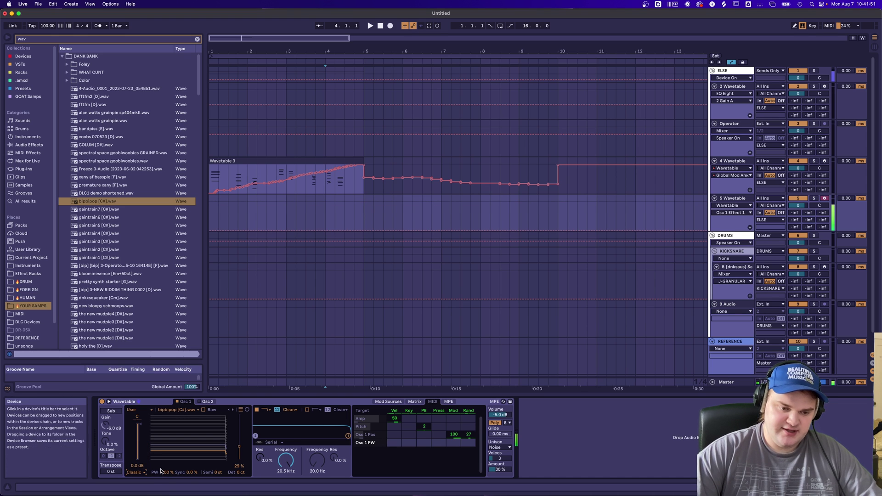
pyautogui.moveTo(164, 472); pyautogui.dragTo(165, 449)
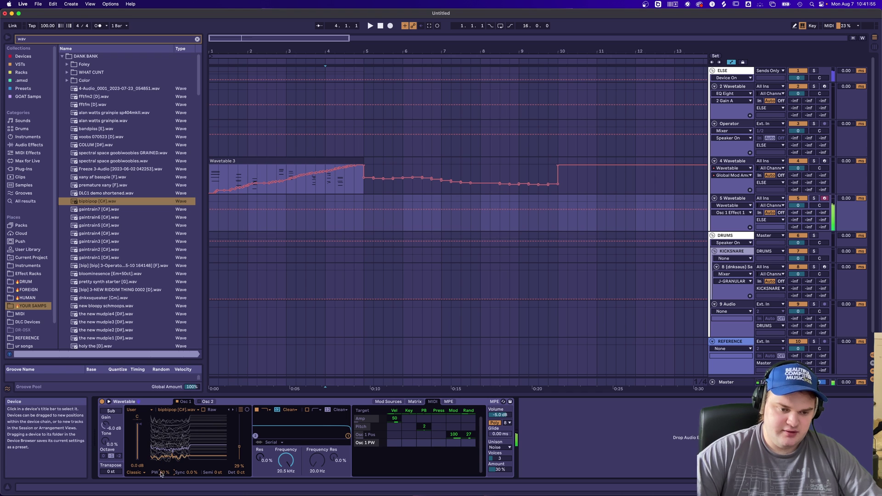
pyautogui.moveTo(166, 473); pyautogui.dragTo(167, 485)
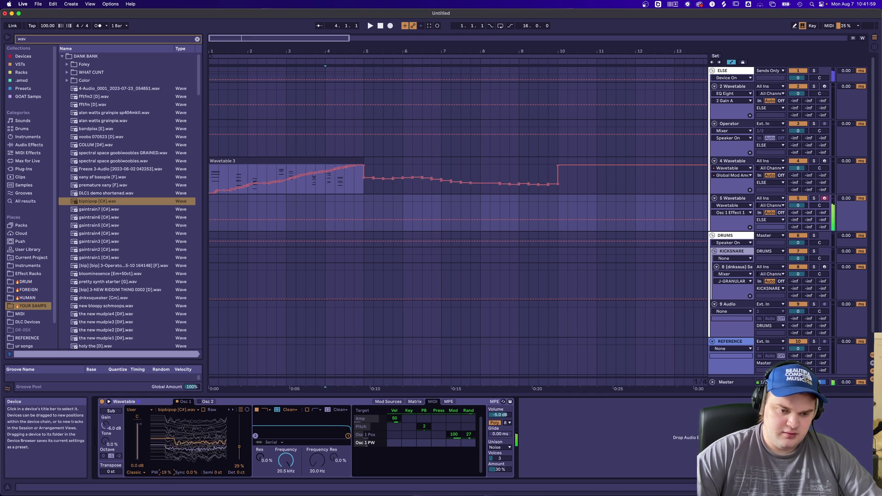
pyautogui.click(135, 472)
pyautogui.click(138, 471)
pyautogui.click(374, 210)
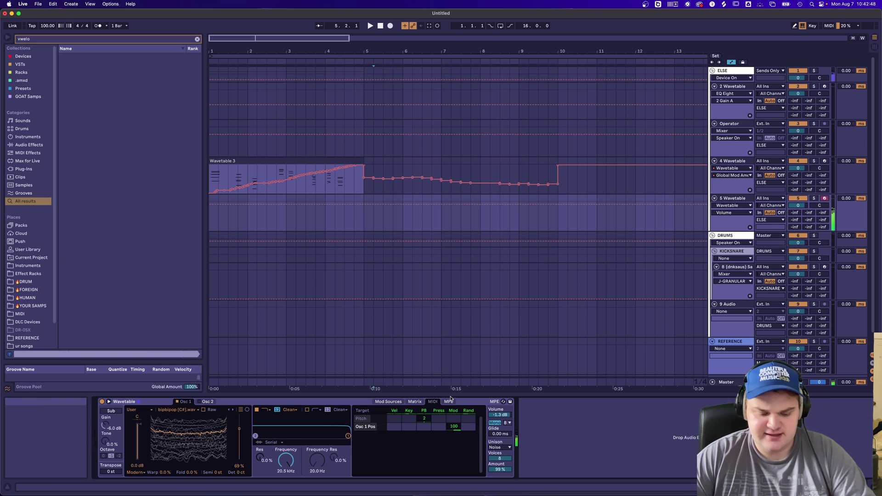
# Step: Lower Filter 1's frequency to 1.72 kHz and set LFO 1's rate to 0.12 Hz and shape to -3.1%
pyautogui.moveTo(276, 450); pyautogui.dragTo(286, 468)
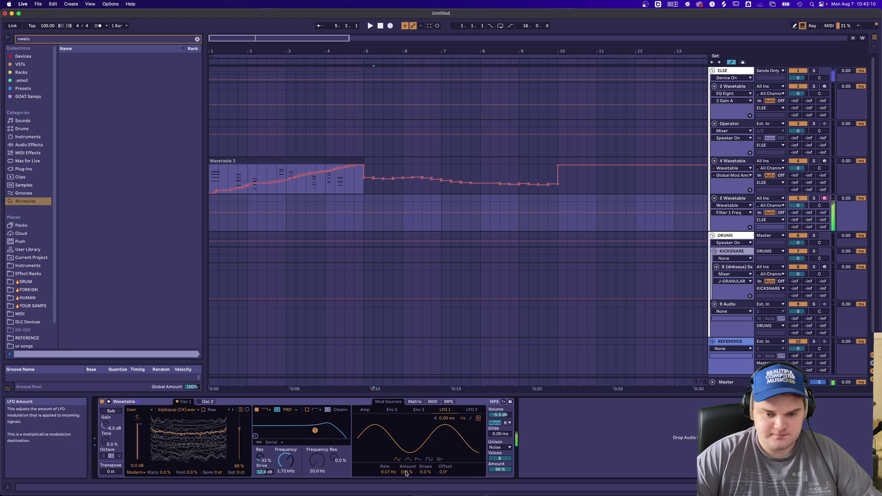
pyautogui.moveTo(389, 472)
pyautogui.mouseDown()
pyautogui.moveTo(390, 480)
pyautogui.moveTo(390, 465)
pyautogui.mouseUp()
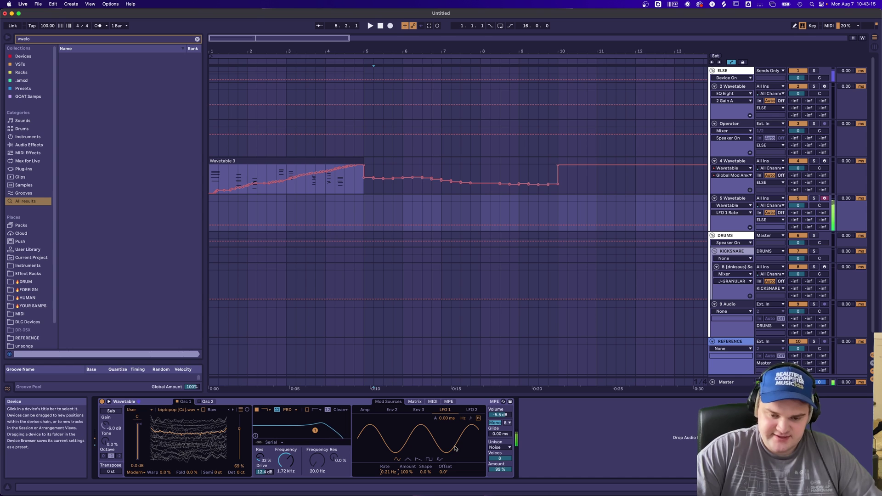
pyautogui.moveTo(425, 472); pyautogui.dragTo(392, 476)
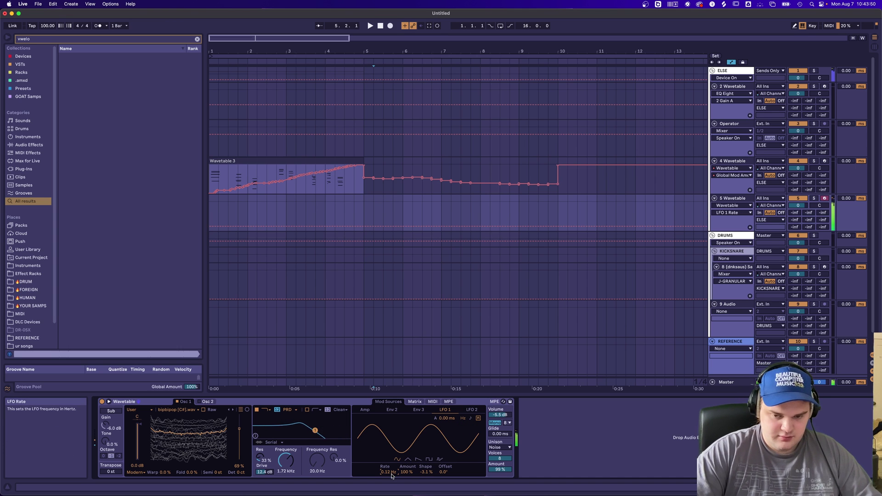
# Step: Change the instrument's unison mode to Shimmer
pyautogui.click(508, 448)
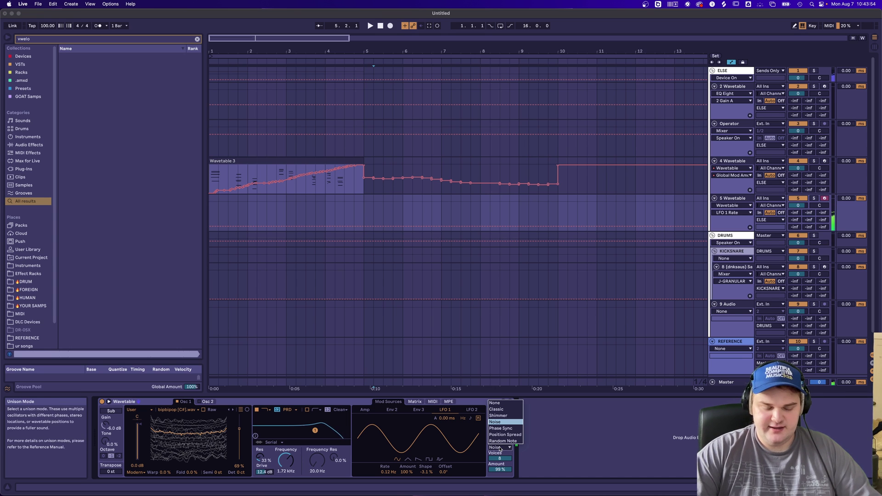
pyautogui.click(498, 415)
# Step: In the modulation matrix, map LFO 1 to Osc 1 position at 11 and LFO 2 to Filter 1 frequency at 7.8
pyautogui.click(415, 402)
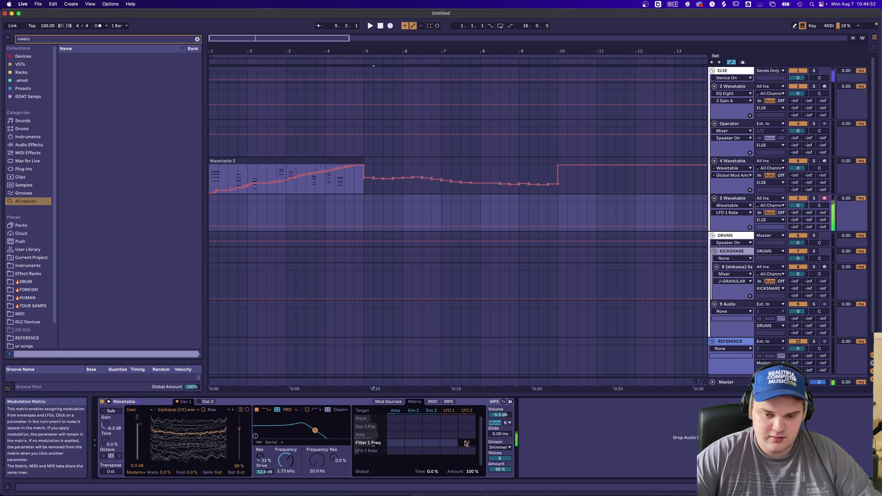
pyautogui.moveTo(449, 427); pyautogui.dragTo(450, 422)
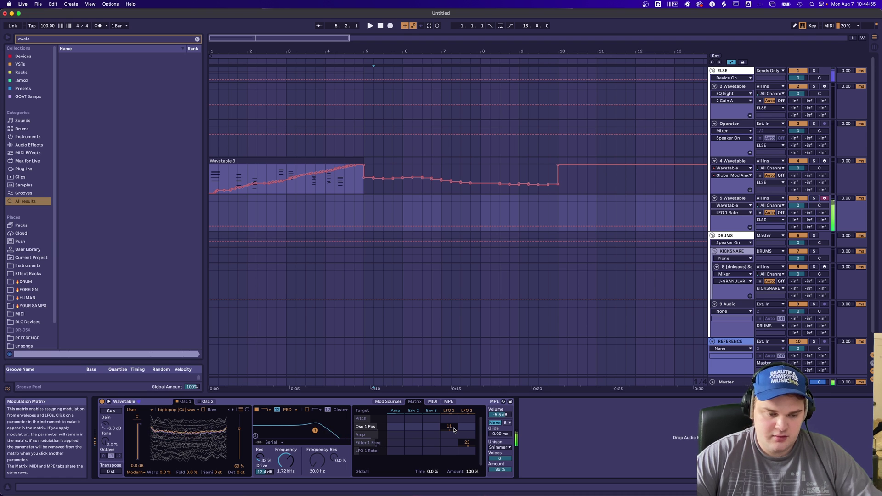
pyautogui.moveTo(465, 442); pyautogui.dragTo(466, 446)
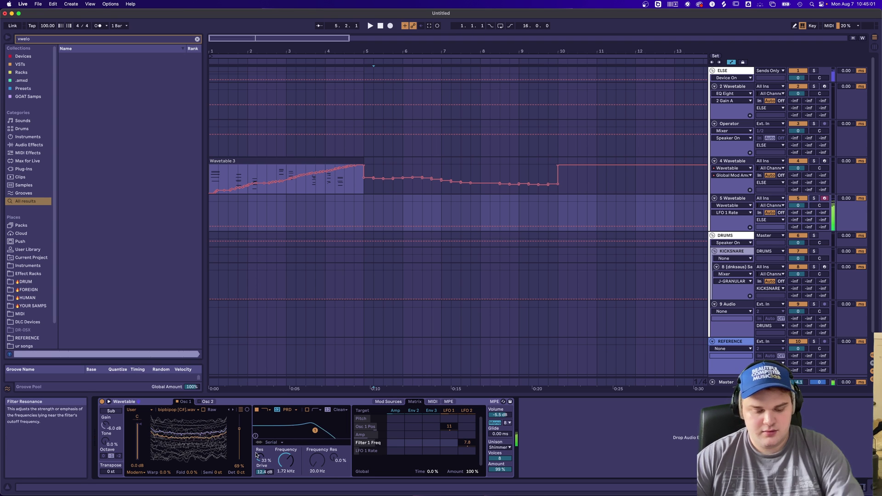
# Step: Find the Amp effect in the browser and add it after Wavetable on the track
pyautogui.press('super+f')
pyautogui.write('amp')
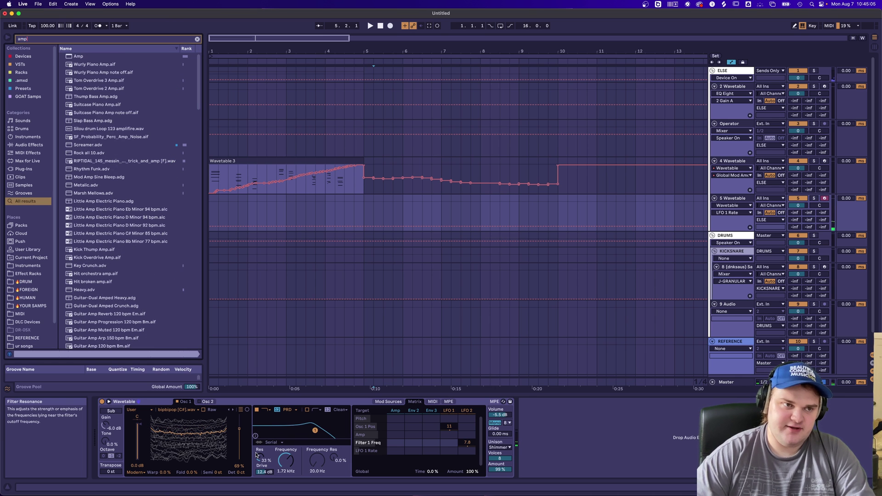
pyautogui.press('Down')
pyautogui.press('Return')
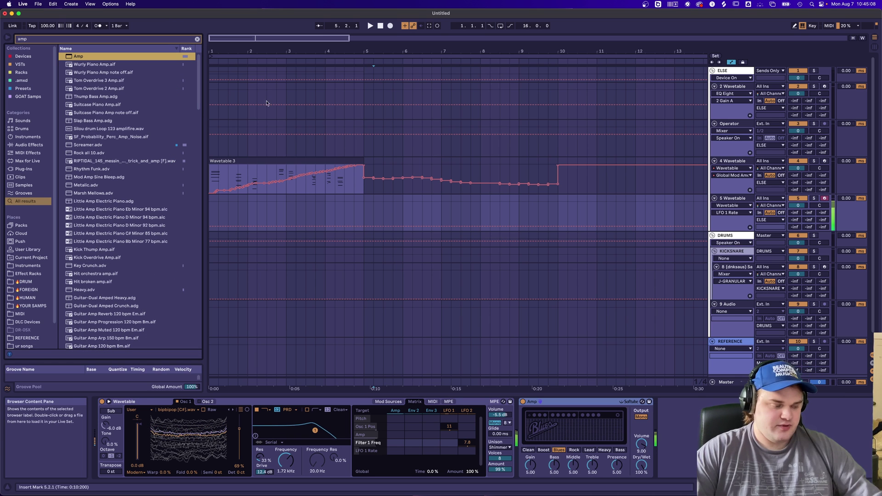
# Step: Set the Amp to the Rock type with Dual output and a dry/wet amount of 26.2%
pyautogui.click(574, 450)
pyautogui.click(640, 417)
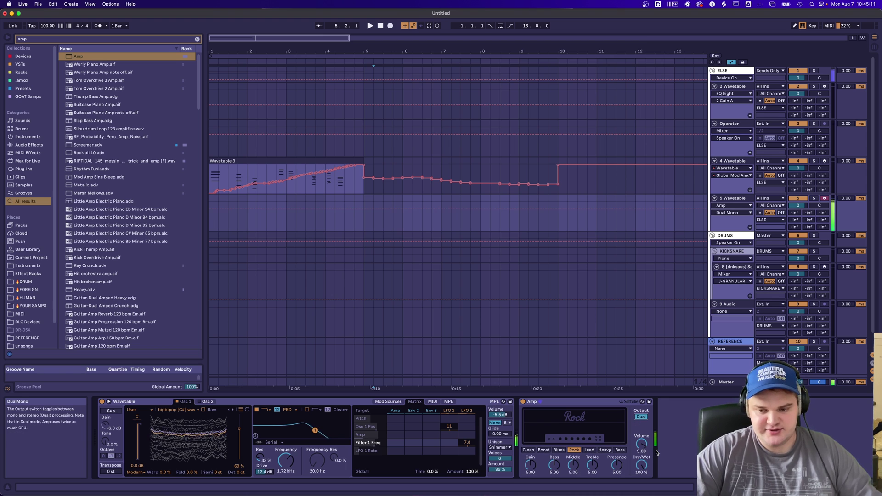
pyautogui.moveTo(641, 465); pyautogui.dragTo(642, 492)
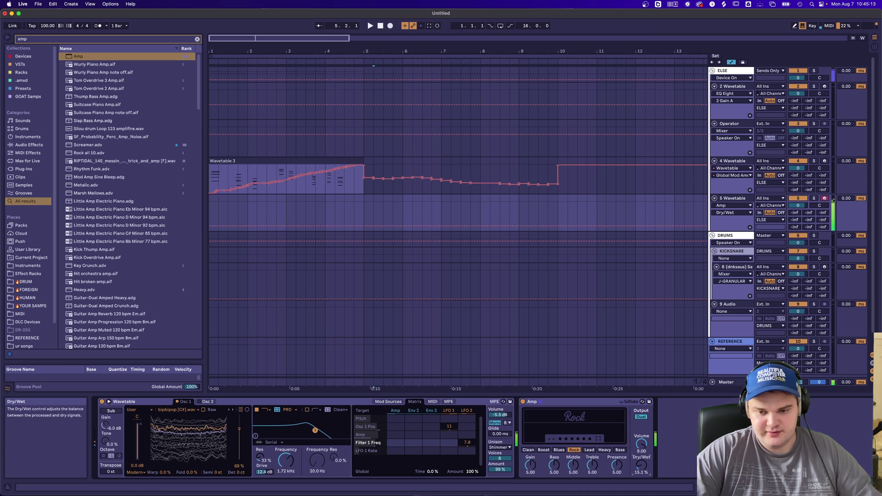
# Step: Compare the sound with Filter 1 off and on, and set its frequency to 573 Hz, resonance to 44% and drive to 13.7 dB
pyautogui.click(256, 410)
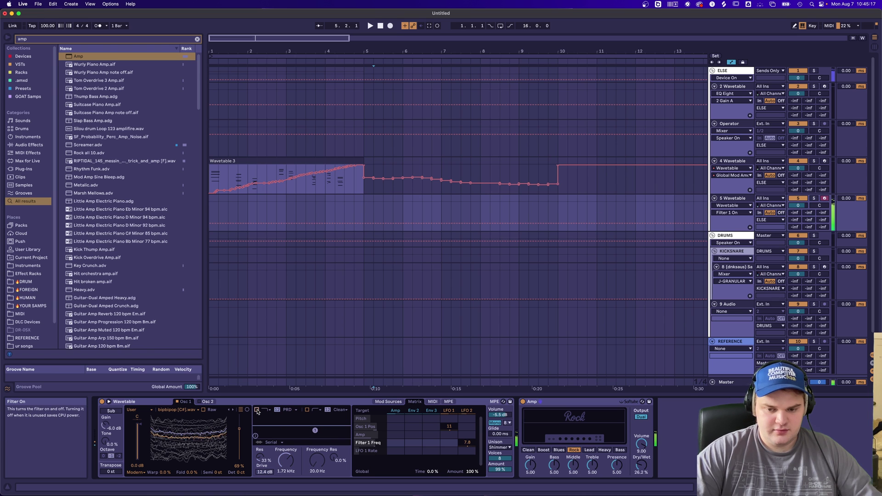
pyautogui.click(257, 411)
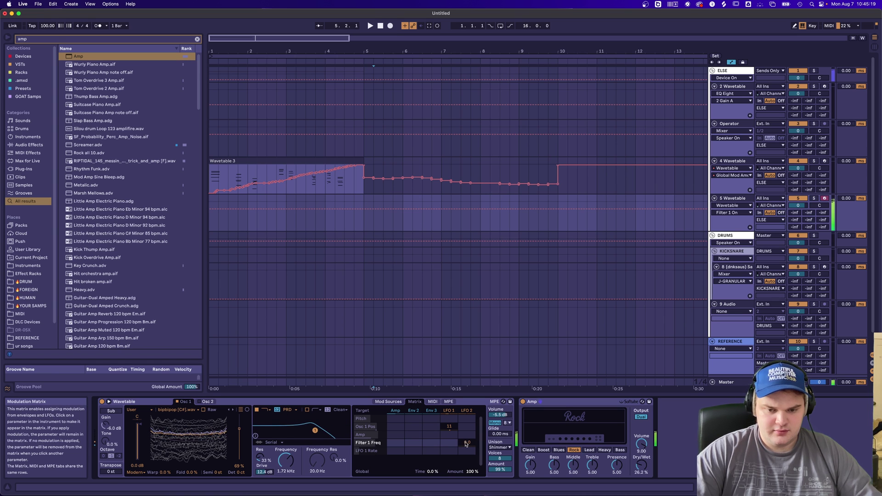
pyautogui.moveTo(315, 431); pyautogui.dragTo(305, 431)
pyautogui.moveTo(265, 472); pyautogui.dragTo(265, 494)
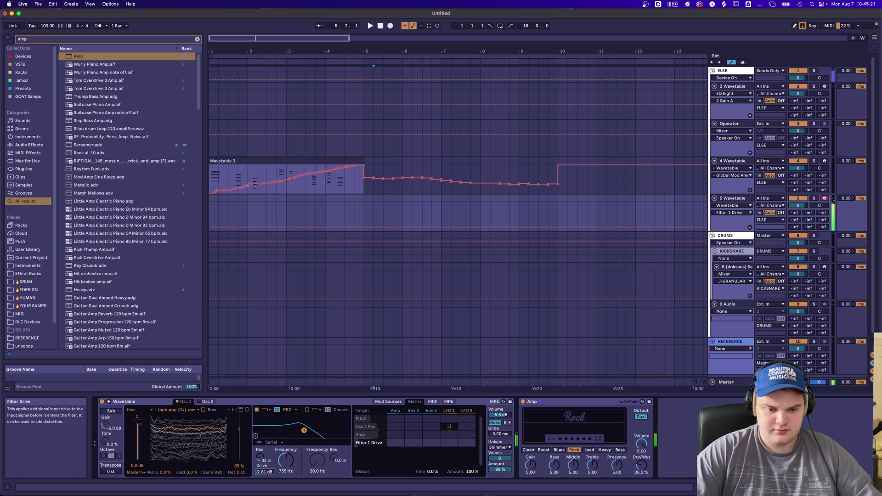
pyautogui.moveTo(305, 431); pyautogui.dragTo(285, 430)
pyautogui.moveTo(264, 472); pyautogui.dragTo(286, 449)
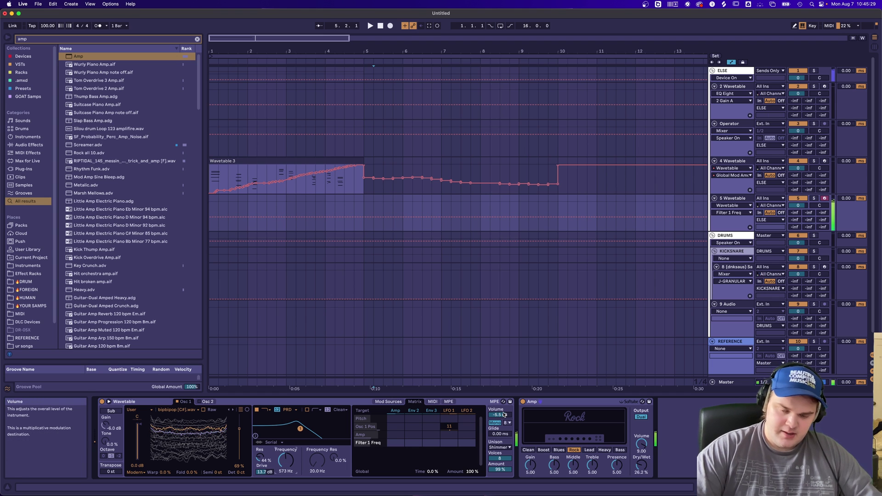
# Step: Search the browser for "pedal" and add the Pedal effect after the Amp
pyautogui.press('super+f')
pyautogui.write('pde')
pyautogui.press('BackSpace')
pyautogui.press('BackSpace')
pyautogui.write('e')
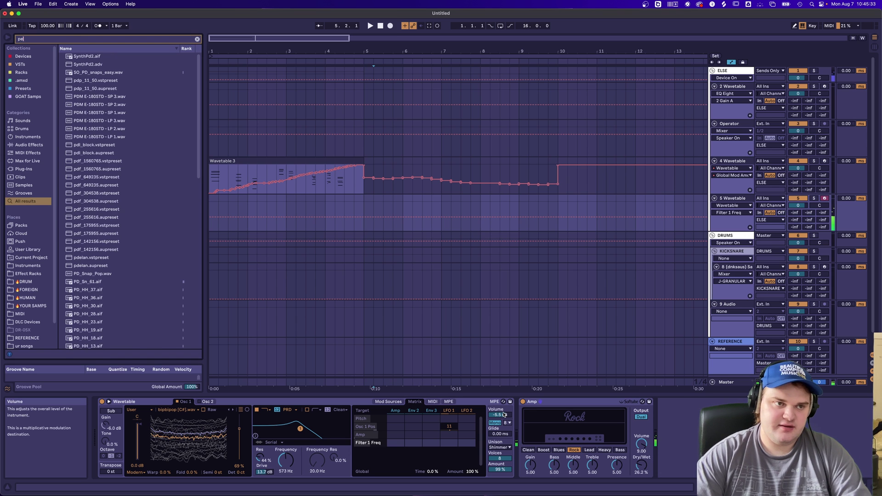
pyautogui.write('dal')
pyautogui.press('Down')
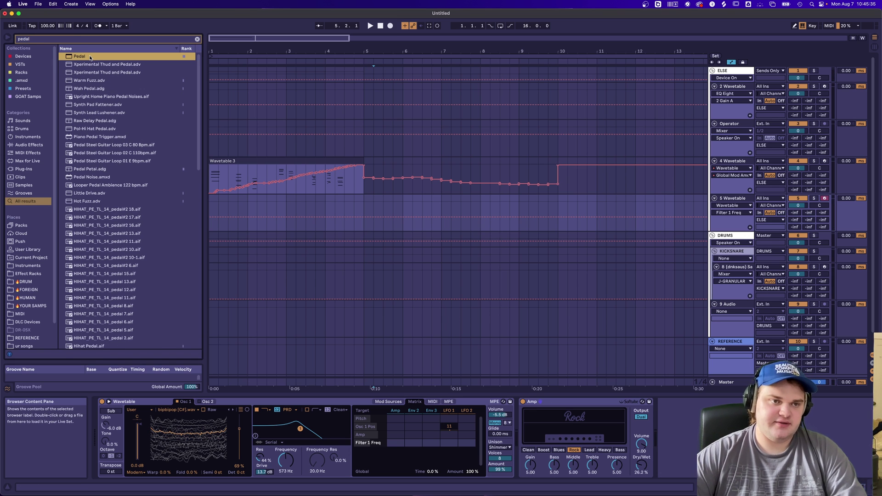
pyautogui.press('Return')
# Step: Deactivate the Amp and set the Pedal's type to Distort
pyautogui.click(523, 402)
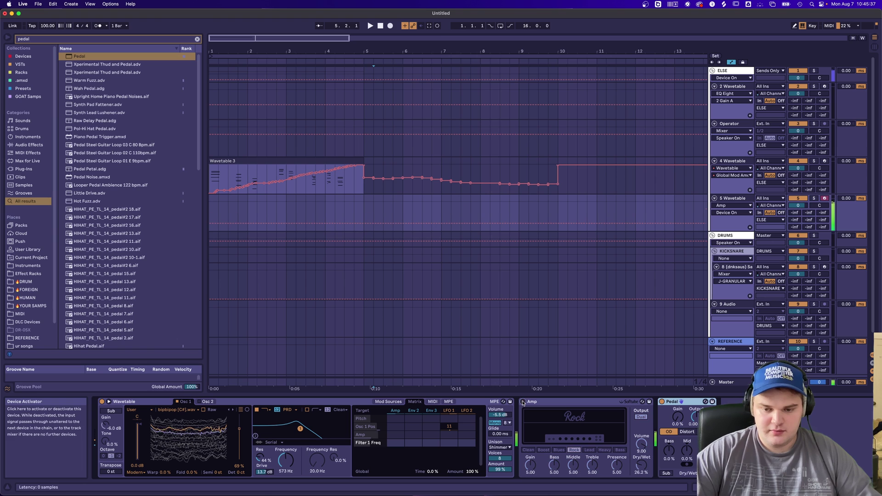
pyautogui.click(690, 432)
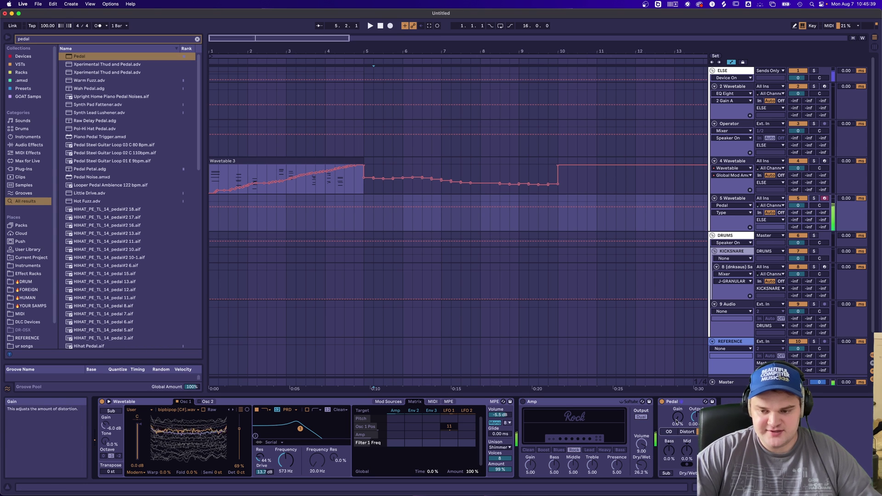
# Step: Set the Pedal's gain to 3.2% and dry/wet to 38%, and turn on its Sub option
pyautogui.moveTo(678, 417); pyautogui.dragTo(678, 422)
pyautogui.moveTo(706, 473); pyautogui.dragTo(706, 491)
pyautogui.click(666, 473)
pyautogui.moveTo(678, 417)
pyautogui.mouseDown()
pyautogui.moveTo(678, 409)
pyautogui.moveTo(678, 417)
pyautogui.mouseUp()
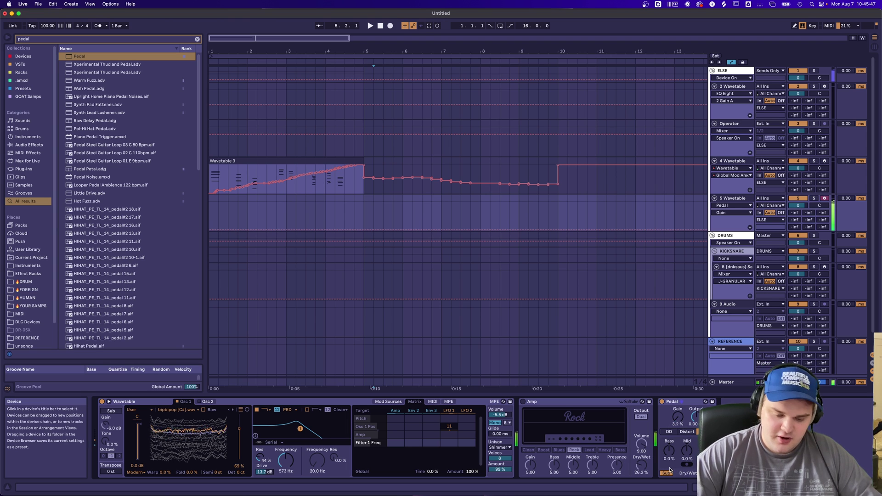
pyautogui.click(695, 465)
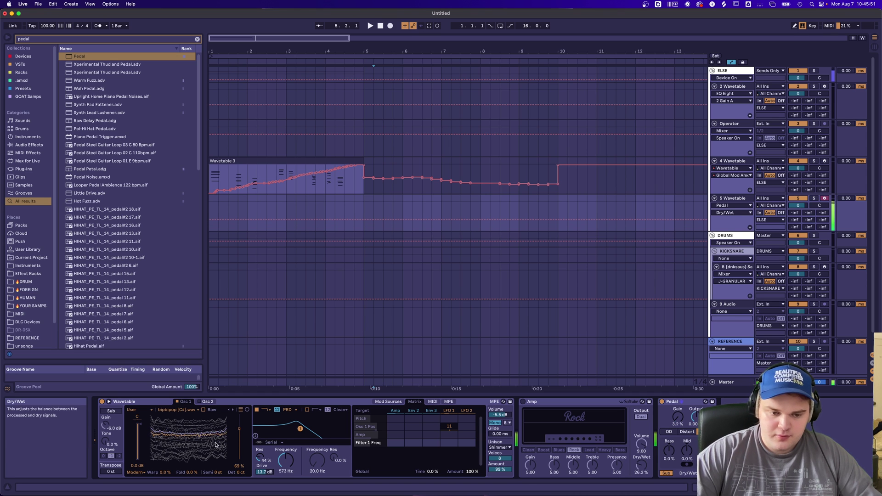
# Step: Set Osc 1's wavetable position to 27%, Filter 1's frequency to 181 Hz and the unison amount to 11%
pyautogui.moveTo(216, 444); pyautogui.dragTo(152, 444)
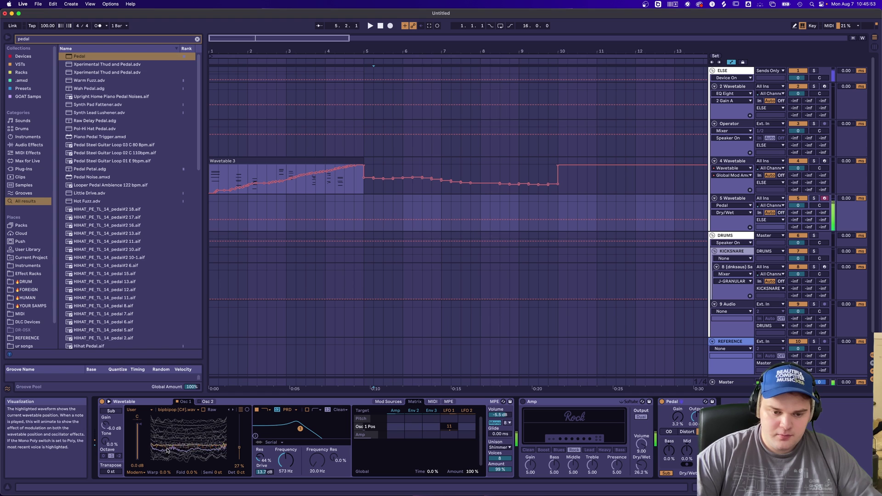
pyautogui.moveTo(285, 459)
pyautogui.mouseDown()
pyautogui.moveTo(285, 448)
pyautogui.moveTo(286, 464)
pyautogui.mouseUp()
pyautogui.moveTo(500, 470); pyautogui.dragTo(500, 482)
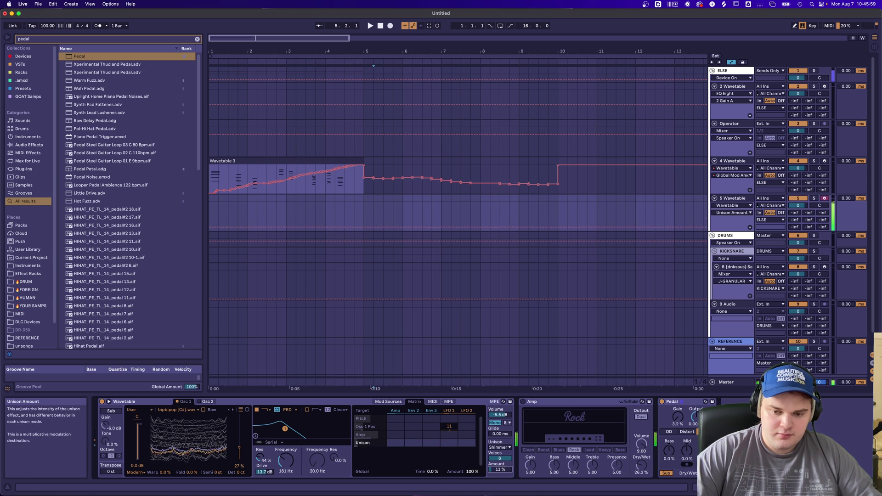
# Step: Switch the unison mode to Noise with an 18% amount, and set Filter 1 to 462 Hz with 12.2 dB drive
pyautogui.click(505, 448)
pyautogui.click(504, 419)
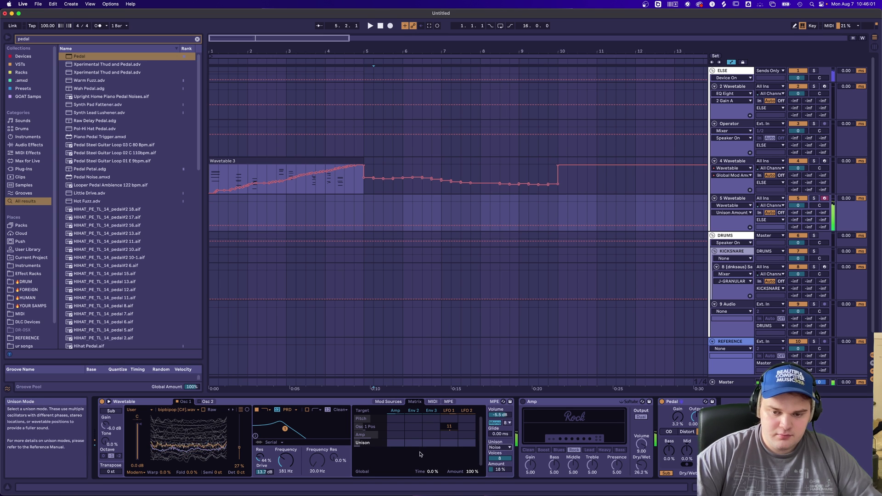
pyautogui.moveTo(264, 472)
pyautogui.mouseDown()
pyautogui.moveTo(284, 460)
pyautogui.moveTo(285, 469)
pyautogui.moveTo(264, 480)
pyautogui.mouseUp()
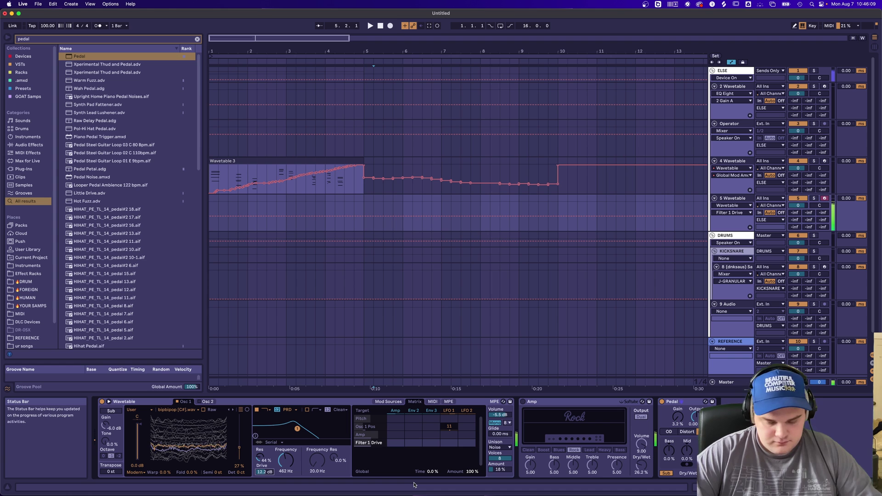
# Step: Search the browser for "ott" and add the OTT.adv preset after the Pedal
pyautogui.press('super+f')
pyautogui.write('ott')
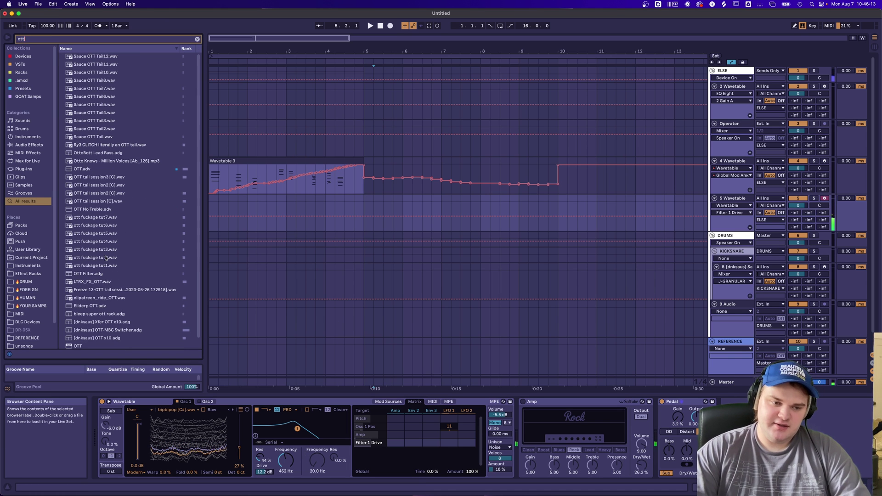
pyautogui.doubleClick(79, 169)
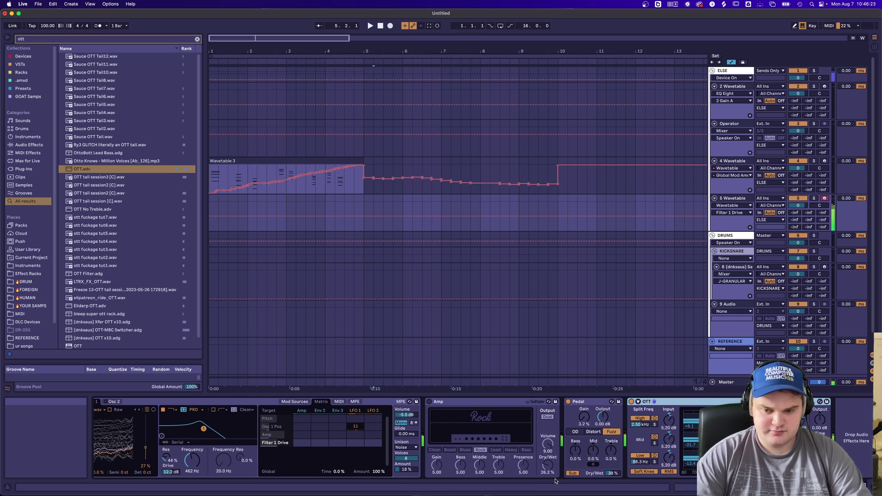
# Step: Search the browser for "bass enh" and add the Bass Enhancer - A440 rack after OTT
pyautogui.press('super+f')
pyautogui.write('s enh')
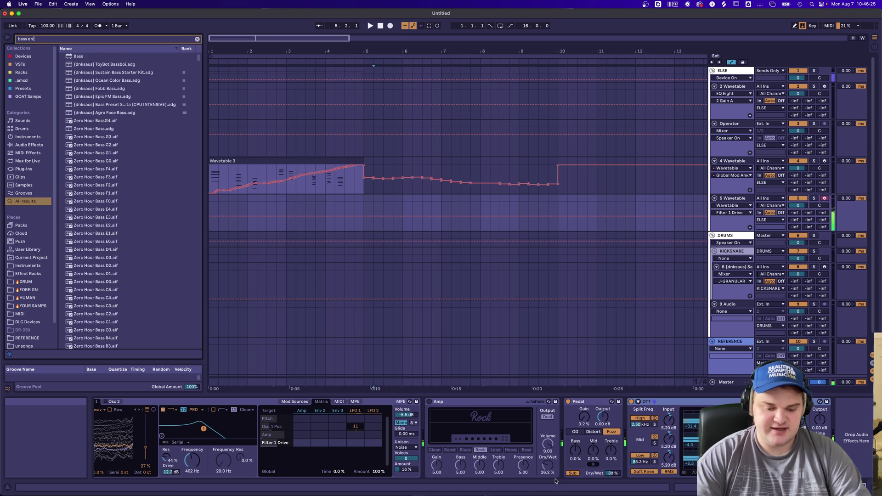
pyautogui.press('Down')
pyautogui.press('Down')
pyautogui.press('Down')
pyautogui.press('Down')
pyautogui.hscroll(5, 555, 460)
pyautogui.press('Return')
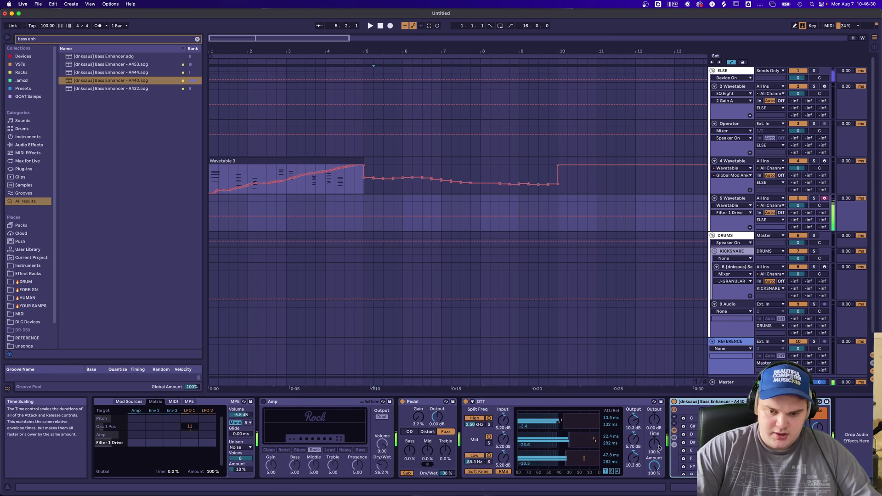
# Step: Turn off OTT's low band and set its low crossover frequency to 127 Hz
pyautogui.click(489, 456)
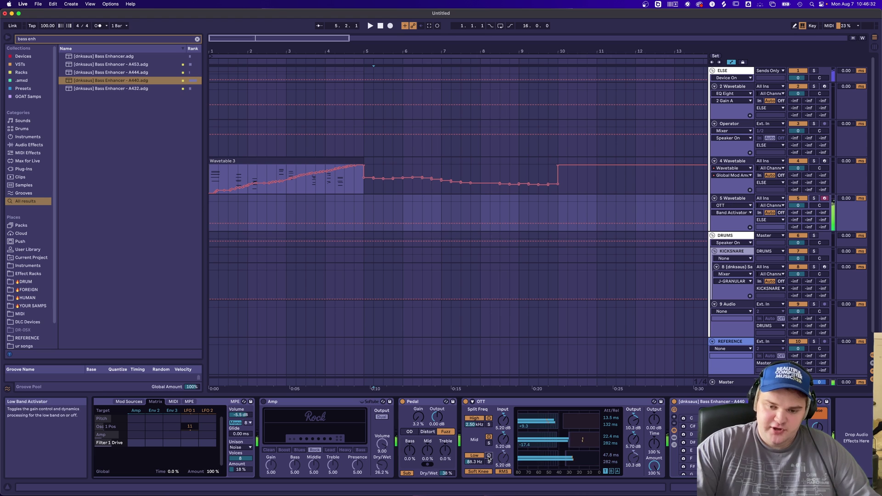
pyautogui.moveTo(475, 462); pyautogui.dragTo(474, 453)
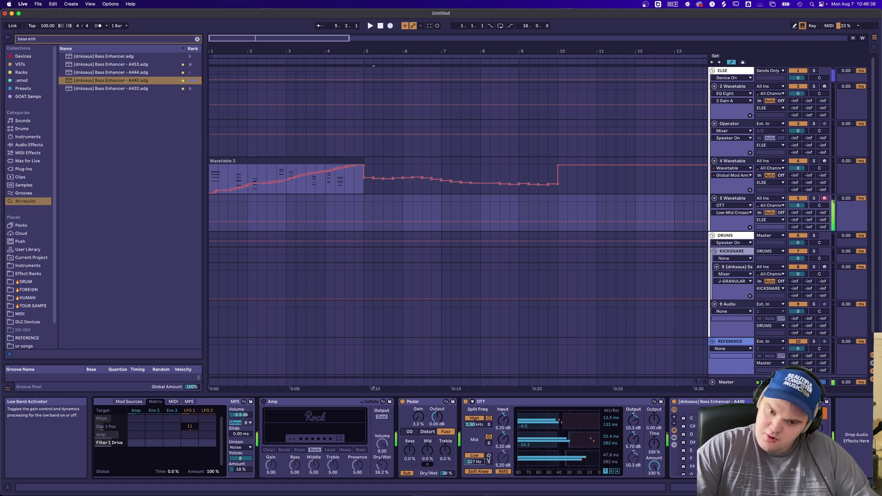
# Step: Set the Wavetable's glide time to 232 ms
pyautogui.hscroll(-5, 645, 445)
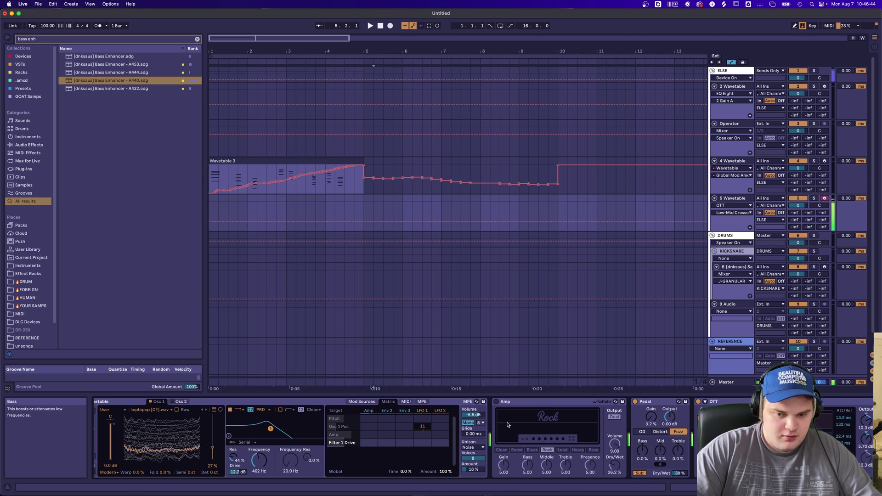
pyautogui.moveTo(473, 434); pyautogui.dragTo(473, 404)
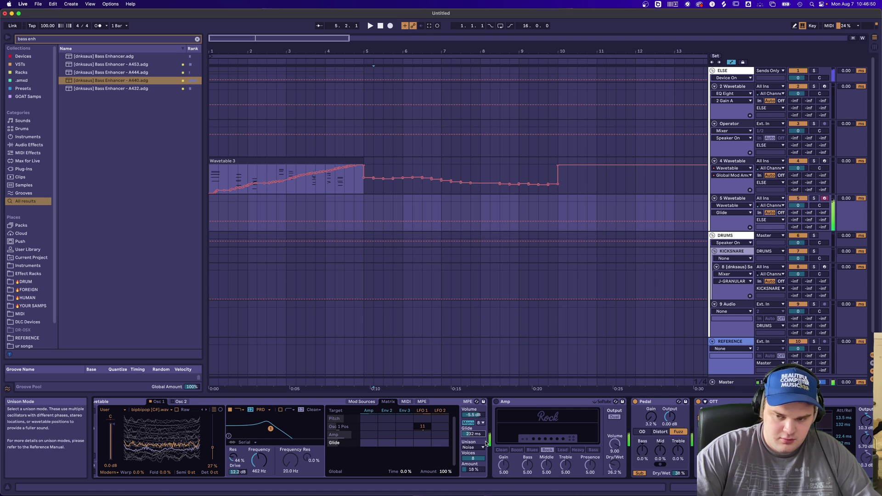
# Step: Activate the Amp, try it after OTT in the chain, and move it back in front of the Pedal
pyautogui.hscroll(5, 495, 445)
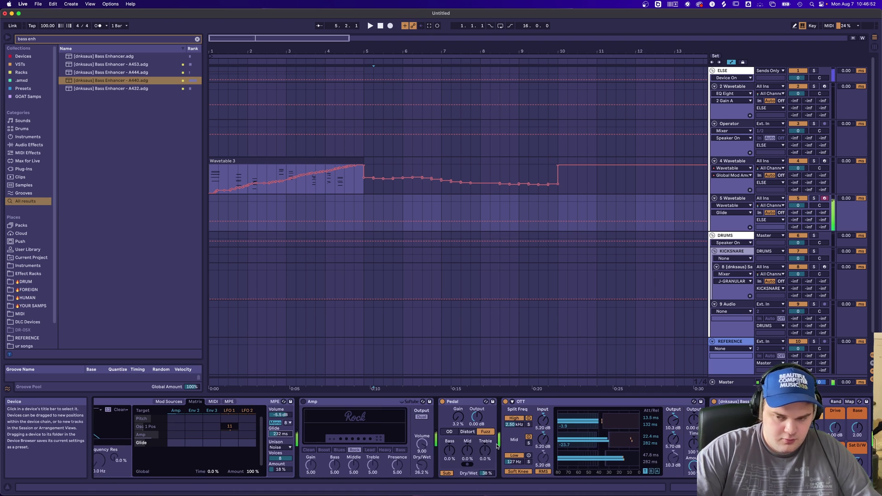
pyautogui.hscroll(1, 498, 445)
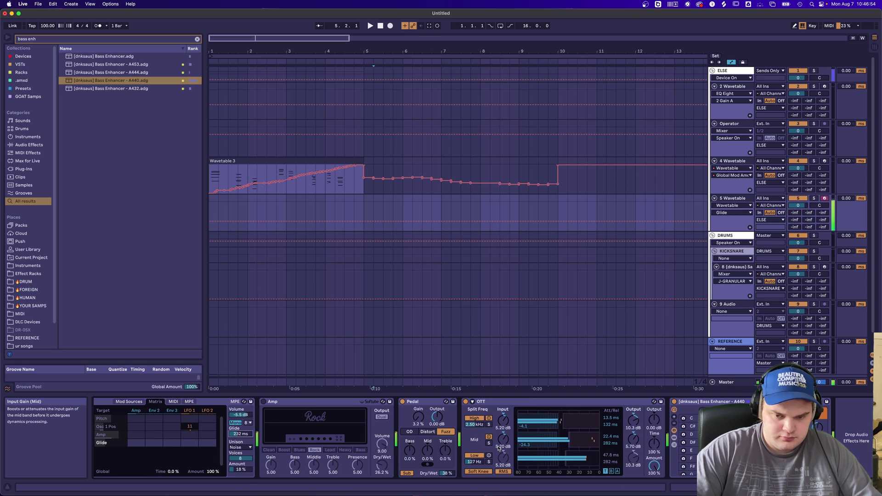
pyautogui.click(263, 402)
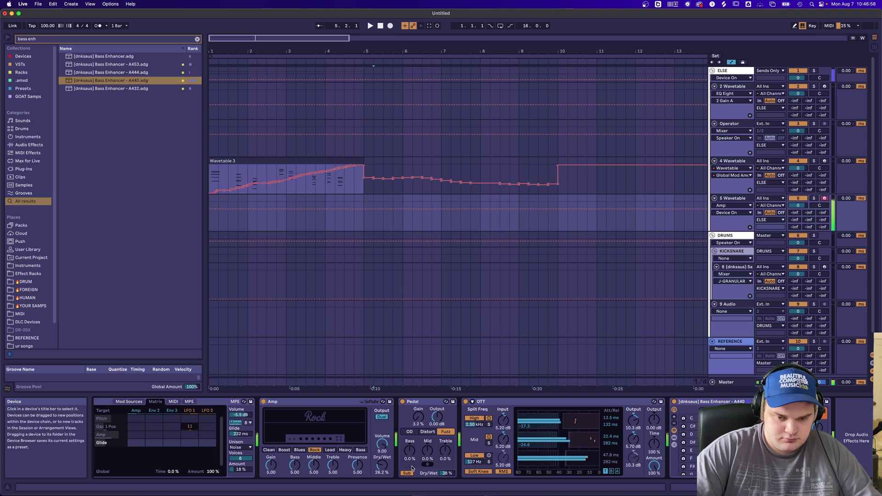
pyautogui.moveTo(299, 402); pyautogui.dragTo(662, 409)
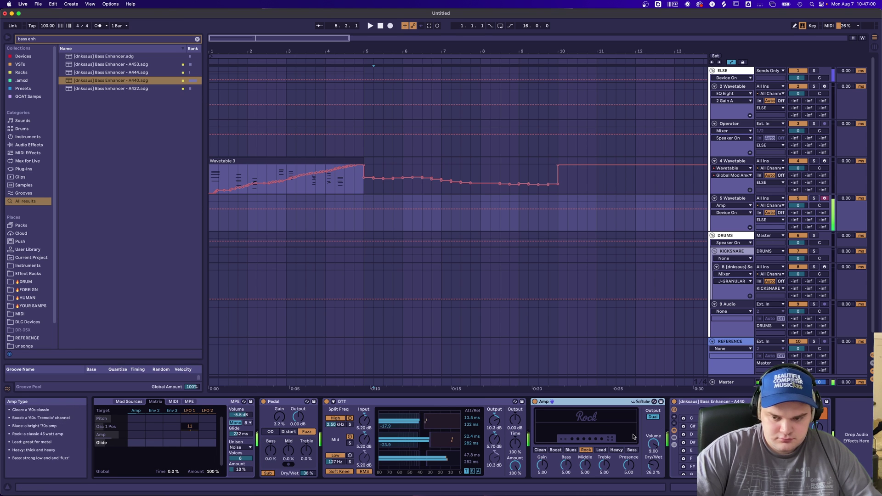
pyautogui.moveTo(551, 402); pyautogui.dragTo(298, 413)
# Step: Move the Pedal after OTT, in front of the Bass Enhancer rack
pyautogui.click(442, 404)
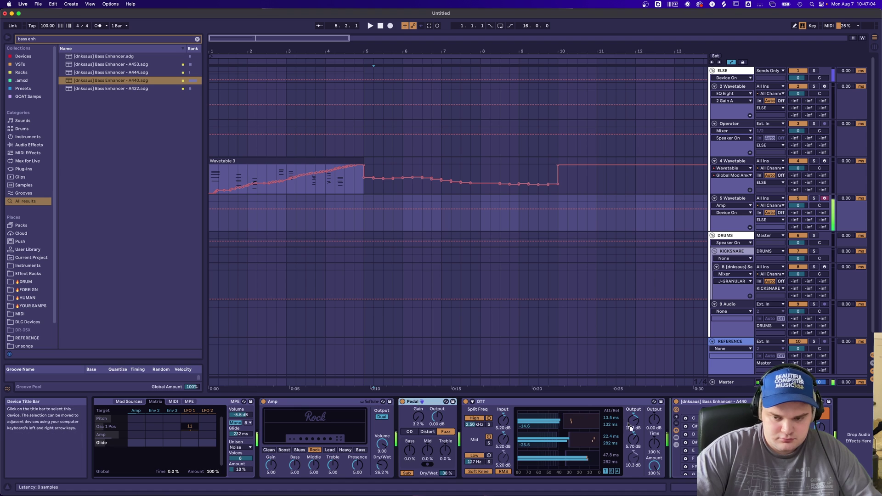
pyautogui.moveTo(630, 427); pyautogui.dragTo(631, 421)
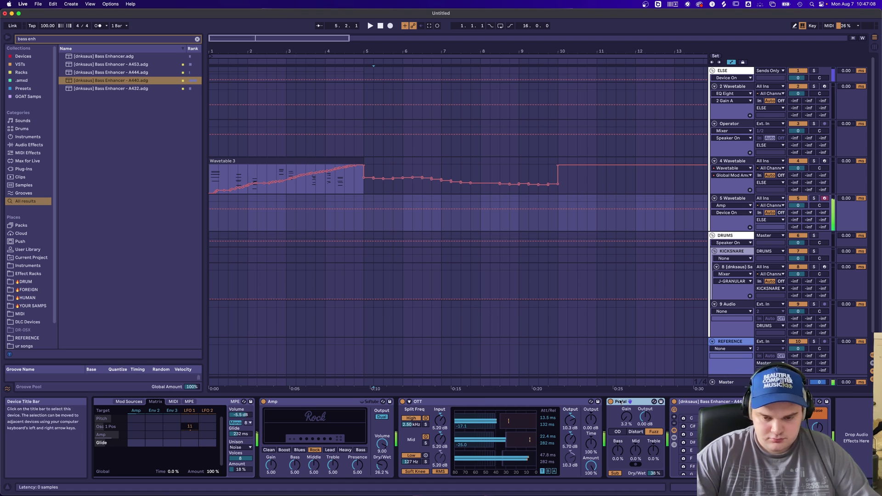
# Step: Expand the Wavetable device into its enlarged view with both oscillators, envelopes and LFOs
pyautogui.hscroll(-10, 620, 437)
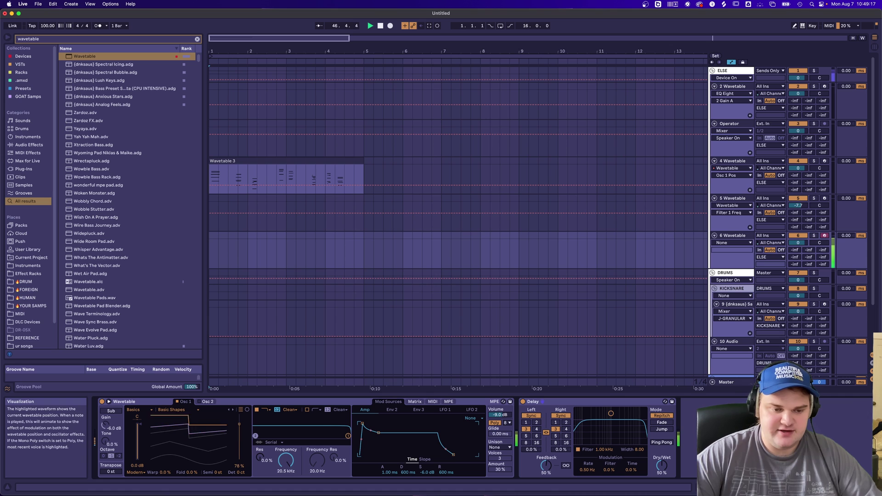
pyautogui.click(109, 402)
pyautogui.click(109, 402)
pyautogui.click(109, 402)
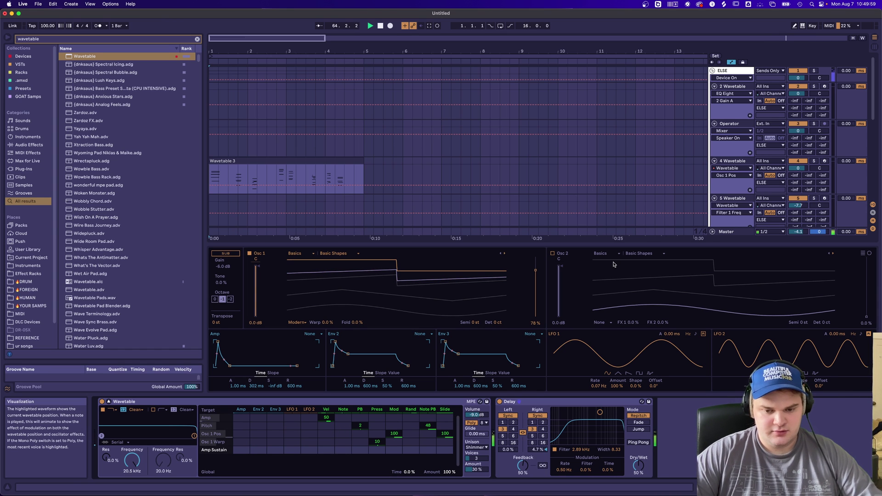
# Step: Lengthen the Amp envelope's attack to 78.1 ms and set Osc 1's Warp to 31%
pyautogui.moveTo(216, 348); pyautogui.dragTo(221, 342)
pyautogui.moveTo(328, 319); pyautogui.dragTo(342, 294)
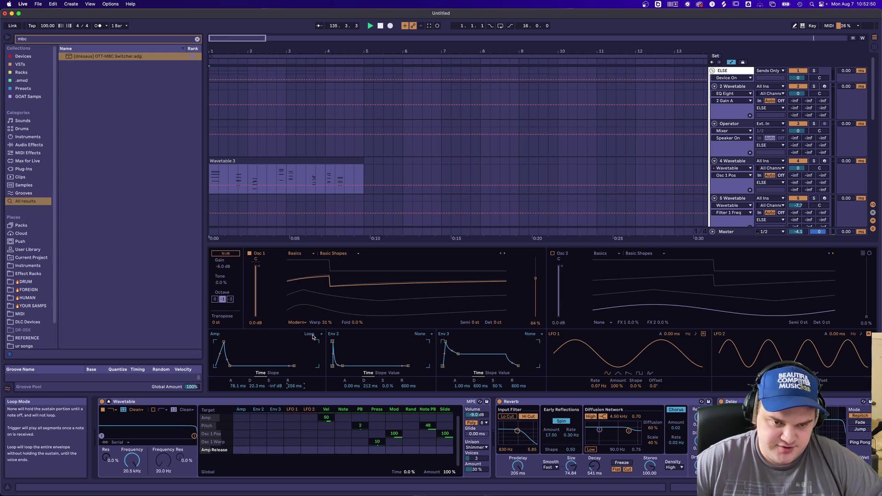
# Step: Change the Amp envelope's loop mode
pyautogui.click(312, 337)
pyautogui.click(306, 345)
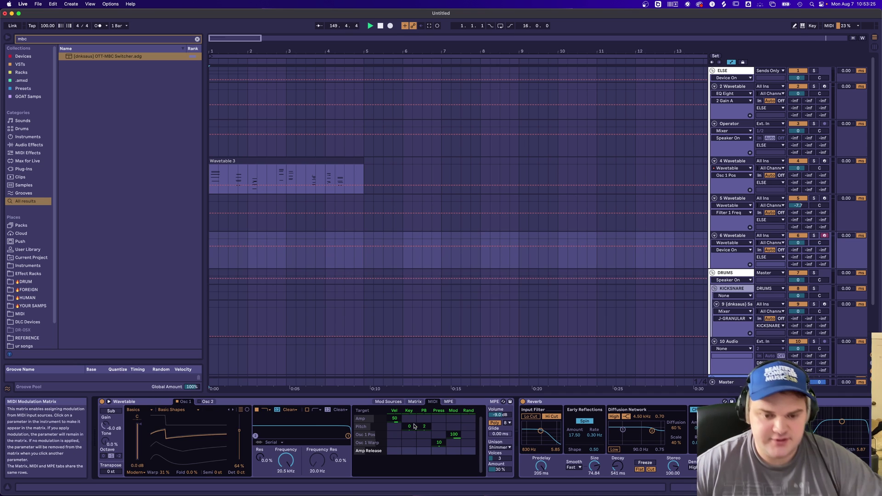
# Step: In the MIDI modulation matrix, try a Key amount of 36 on Amp and set the Key amount on Time to -30
pyautogui.moveTo(409, 418); pyautogui.dragTo(409, 409)
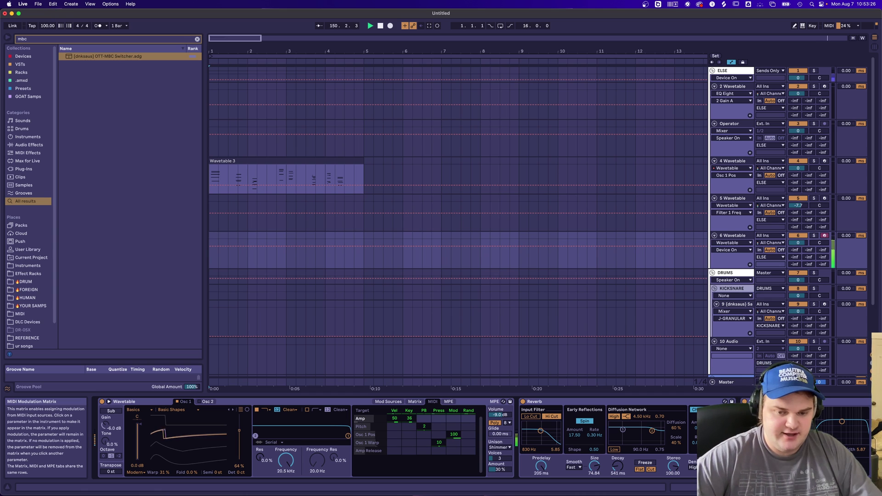
pyautogui.click(415, 402)
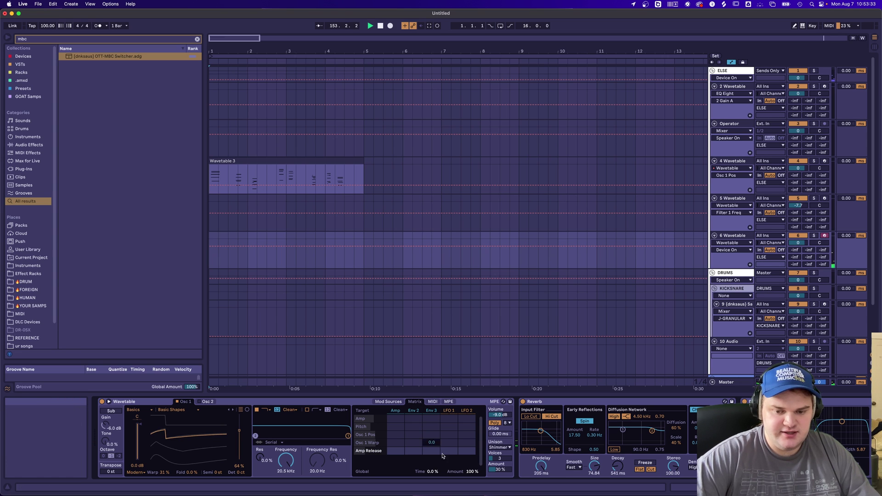
pyautogui.click(433, 402)
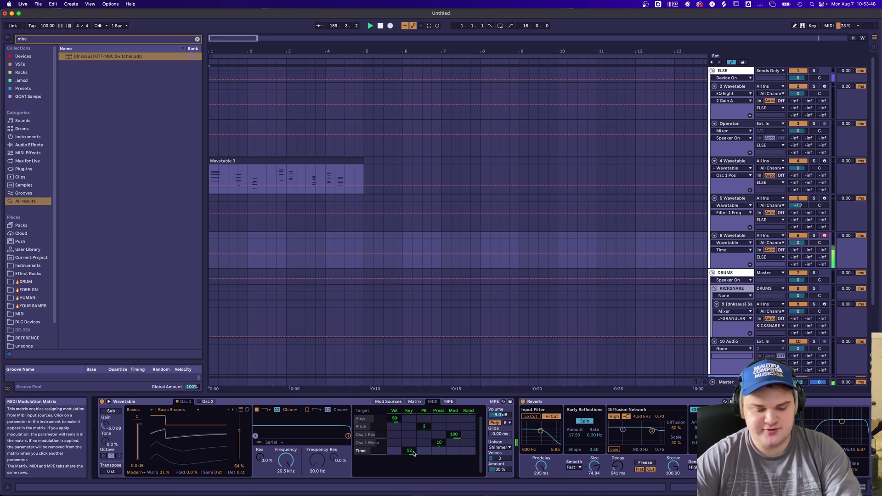
pyautogui.moveTo(413, 453); pyautogui.dragTo(413, 452)
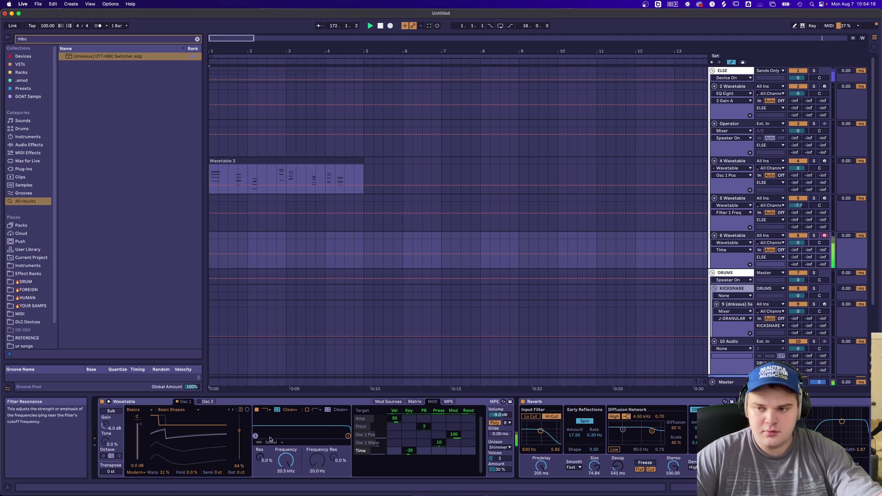
# Step: Raise three send levels on the 6 Wavetable track to -45.0, -69.5 and -32.5 dB
pyautogui.moveTo(795, 257); pyautogui.dragTo(795, 251)
pyautogui.moveTo(808, 250); pyautogui.dragTo(808, 241)
pyautogui.moveTo(822, 250); pyautogui.dragTo(822, 236)
pyautogui.moveTo(809, 250)
pyautogui.mouseDown()
pyautogui.moveTo(814, 265)
pyautogui.moveTo(822, 254)
pyautogui.mouseUp()
pyautogui.hscroll(5, 351, 388)
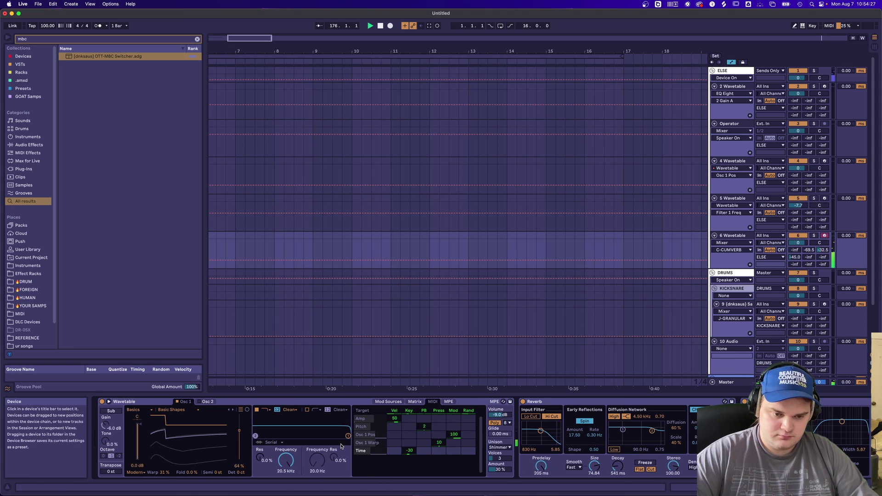
# Step: Look through the list of Basics wavetables available for Osc 1
pyautogui.click(194, 412)
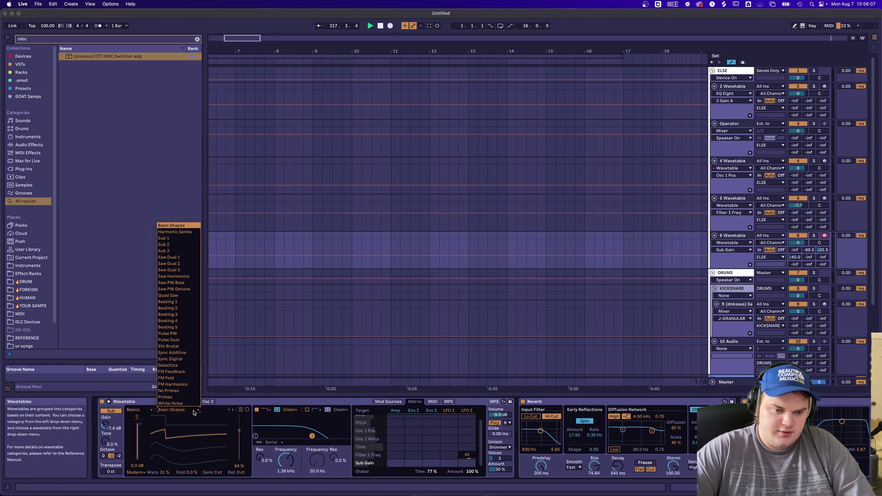
pyautogui.click(194, 412)
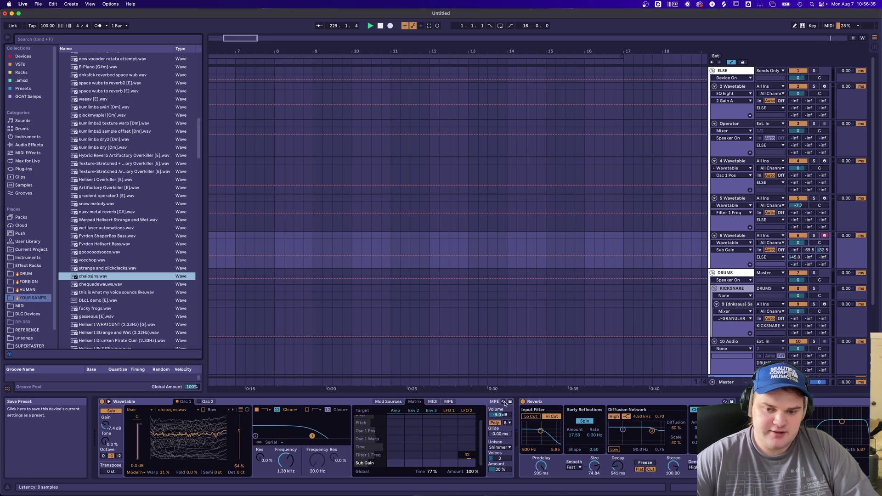
# Step: Browse the Wavetable instrument's preset folders among the Instruments in the browser
pyautogui.click(503, 402)
pyautogui.click(503, 401)
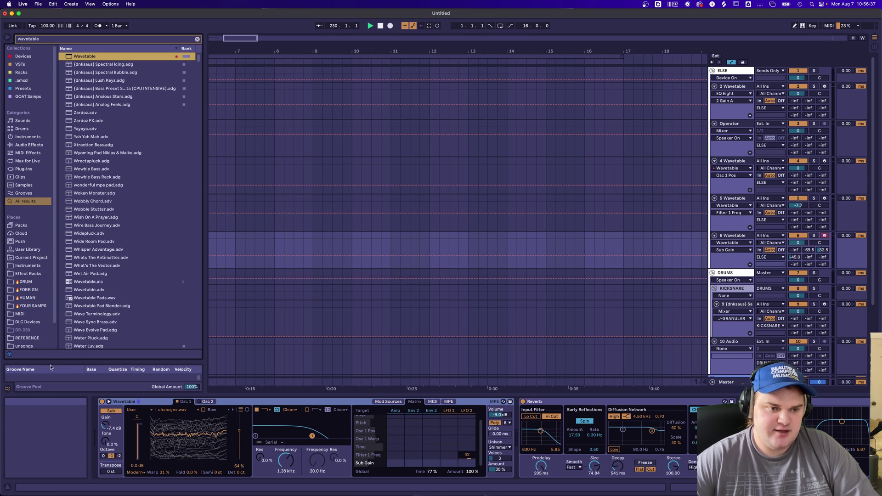
pyautogui.click(28, 137)
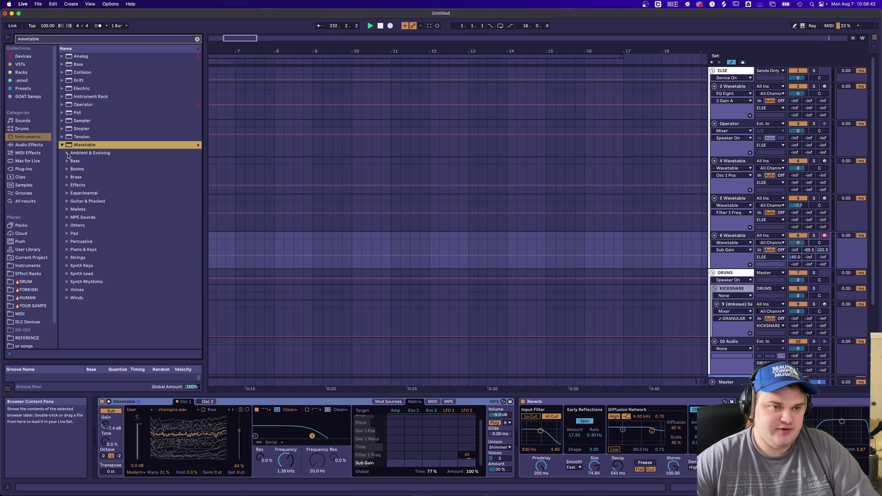